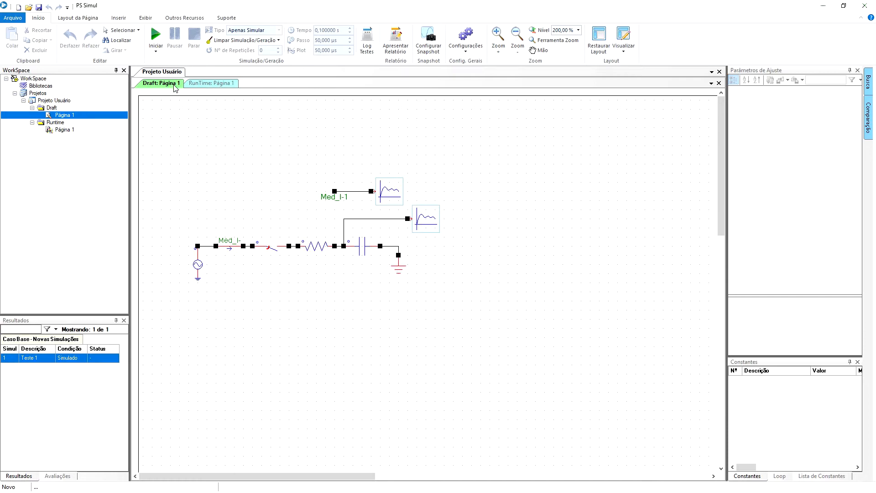
# - Clear all simulations and accept erasing their results
pyautogui.click(234, 41)
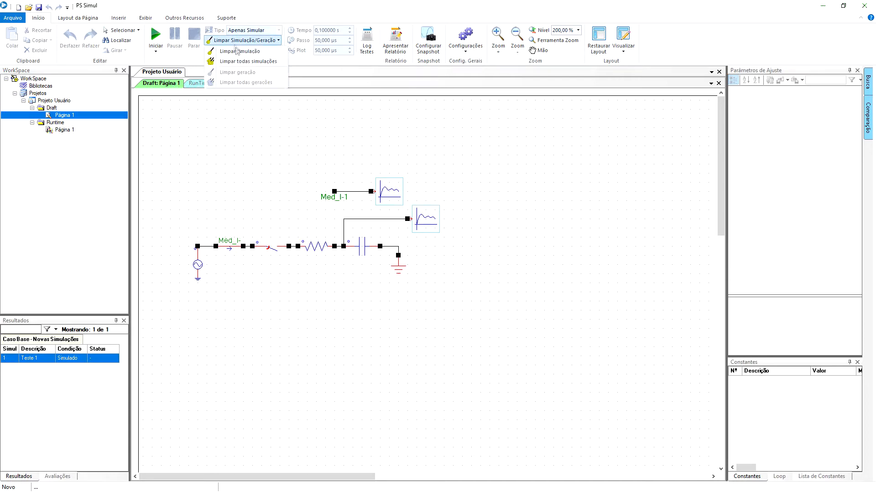
pyautogui.click(241, 61)
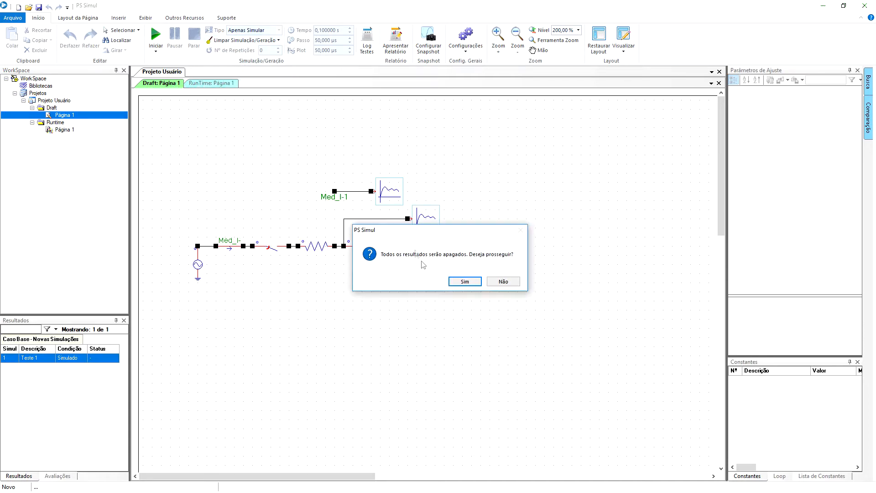
pyautogui.click(463, 289)
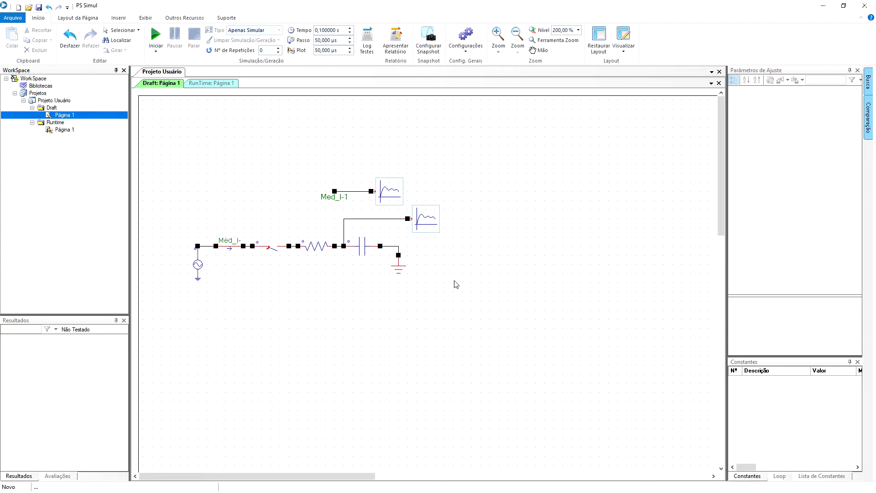
# - Delete the Tensão plot, the capacitor and the resistor from the circuit
pyautogui.click(441, 231)
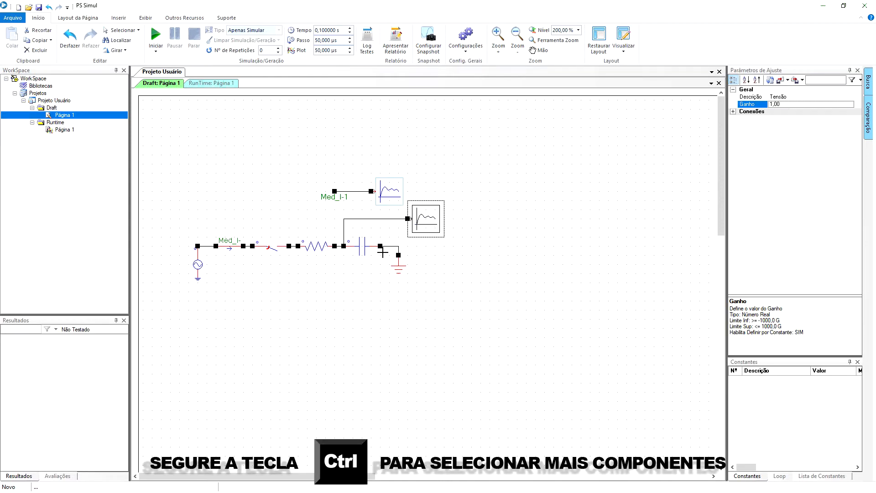
pyautogui.keyDown('ctrl'); pyautogui.click(359, 248); pyautogui.keyUp('ctrl')
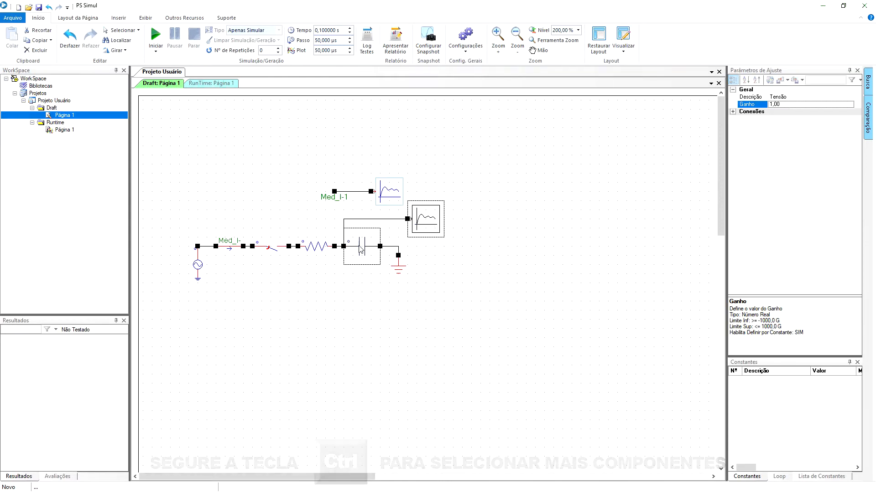
pyautogui.keyDown('ctrl'); pyautogui.click(322, 252); pyautogui.keyUp('ctrl')
pyautogui.press('Delete')
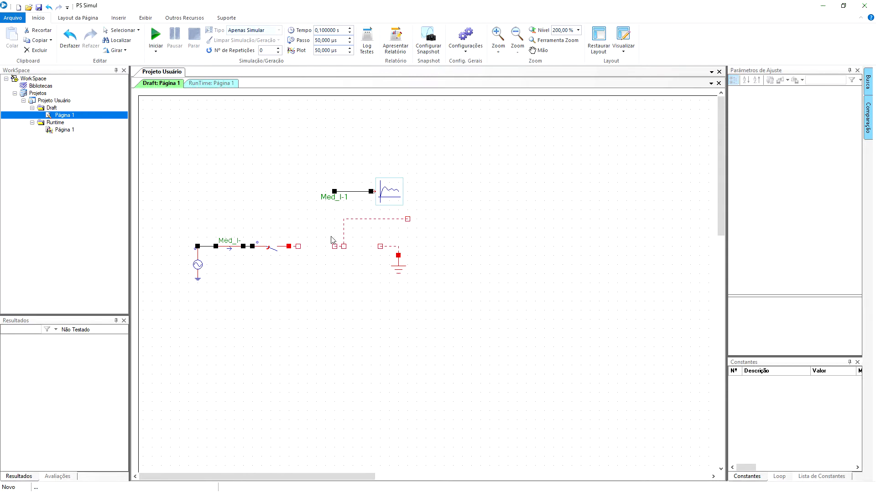
# - Delete the dangling wires after the switch and at the former resistor, capacitor and plot connection, keeping the wire to ground
pyautogui.click(338, 246)
pyautogui.press('Delete')
pyautogui.press('Delete')
pyautogui.click(294, 246)
pyautogui.press('Delete')
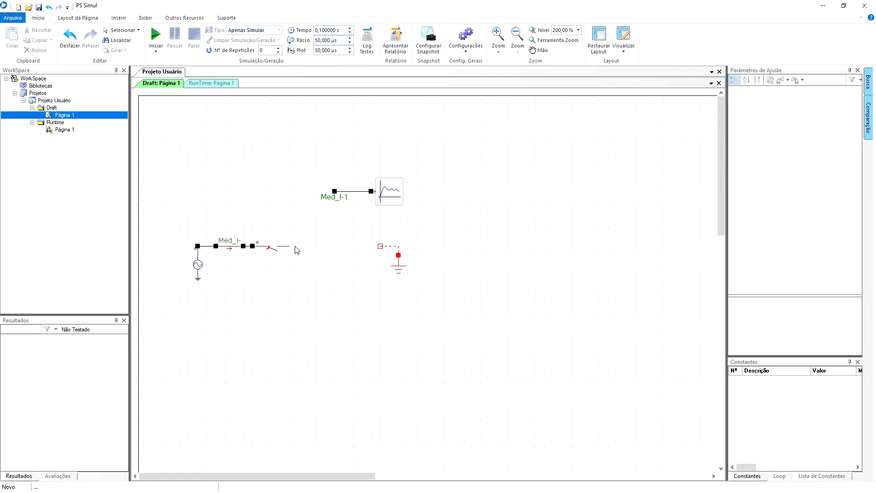
# - Insert a single-phase RLC element (RLC 1Ø) between the switch and the ground wire and wire it to the switch
pyautogui.click(119, 18)
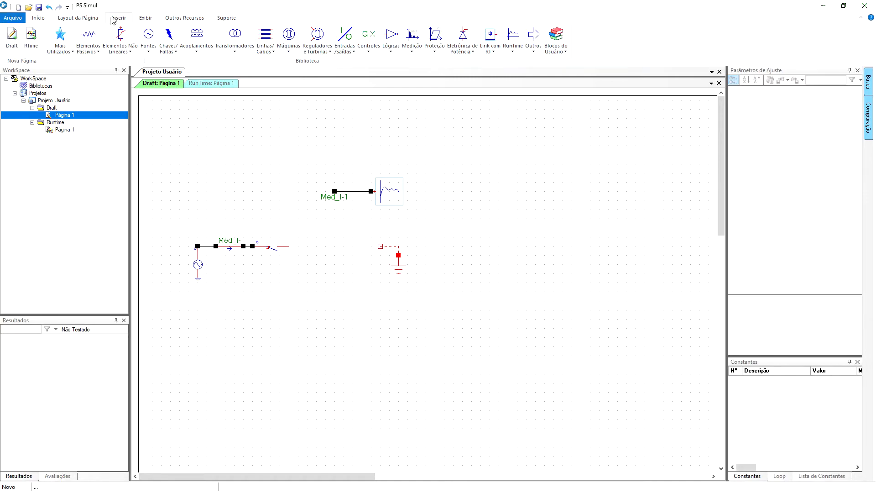
pyautogui.click(92, 52)
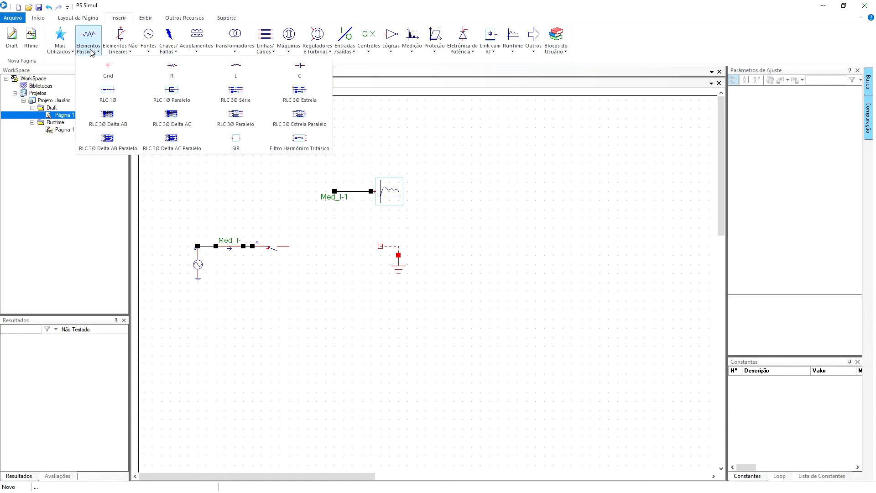
pyautogui.click(108, 94)
pyautogui.click(313, 244)
pyautogui.moveTo(312, 244)
pyautogui.mouseDown()
pyautogui.moveTo(355, 253)
pyautogui.moveTo(289, 246)
pyautogui.mouseUp()
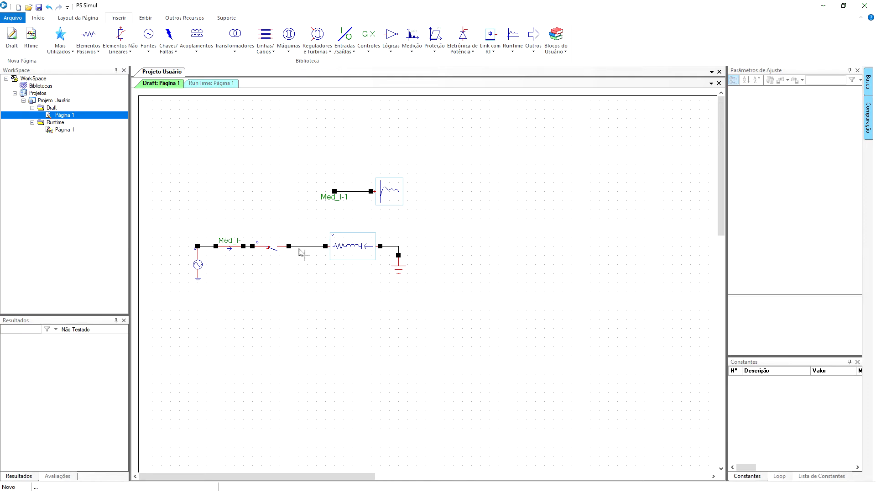
# - Set the RLC element's type to RL and its phase A inductance to 100 mH, keeping the default resistance
pyautogui.doubleClick(346, 254)
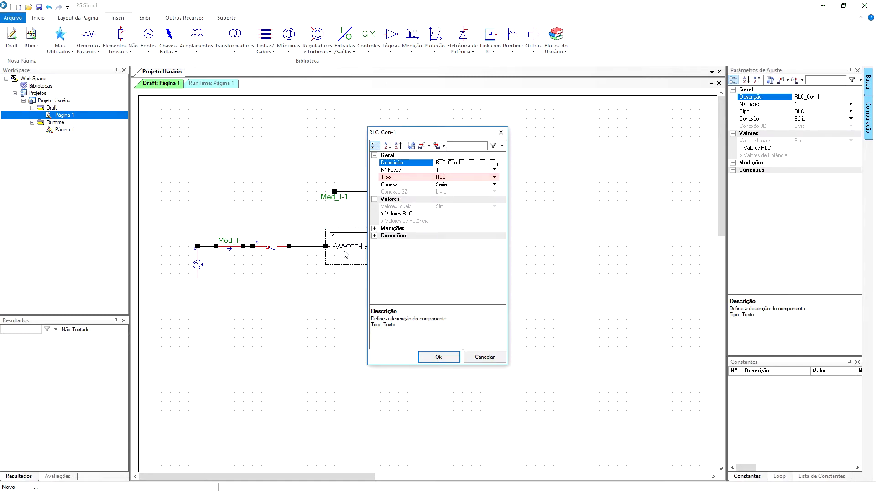
pyautogui.click(448, 178)
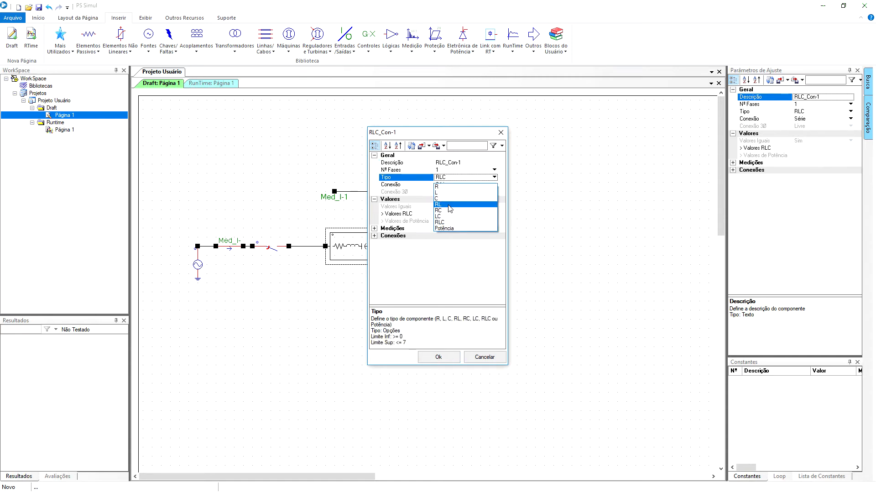
pyautogui.click(451, 204)
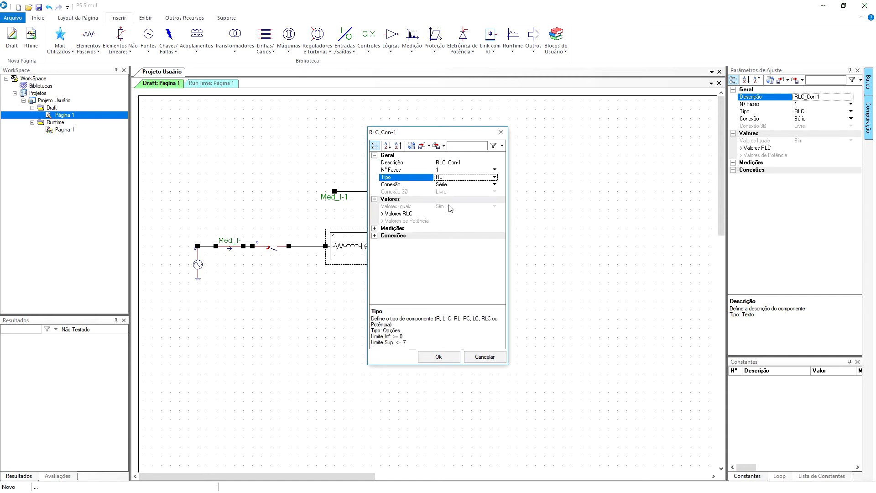
pyautogui.doubleClick(411, 214)
pyautogui.doubleClick(419, 221)
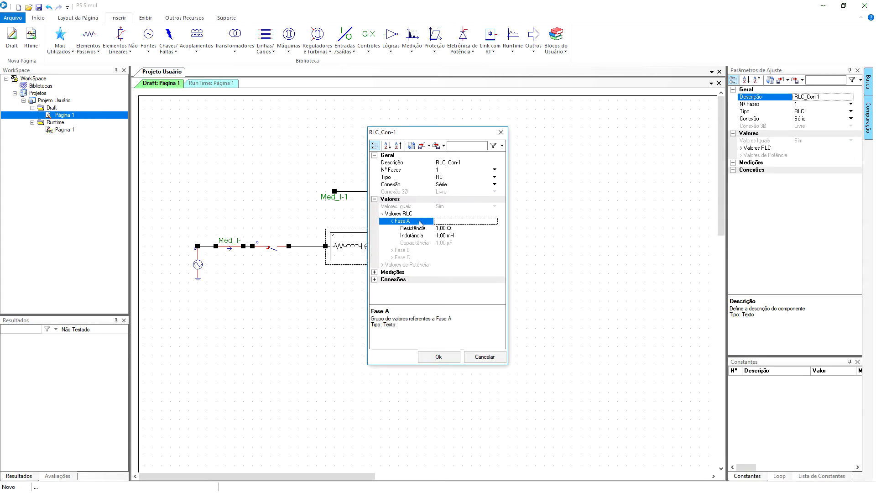
pyautogui.click(475, 230)
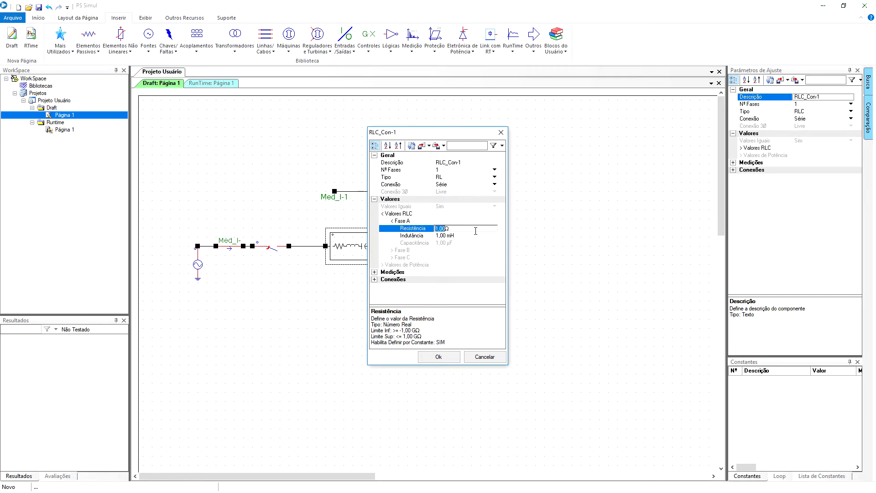
pyautogui.press('Down')
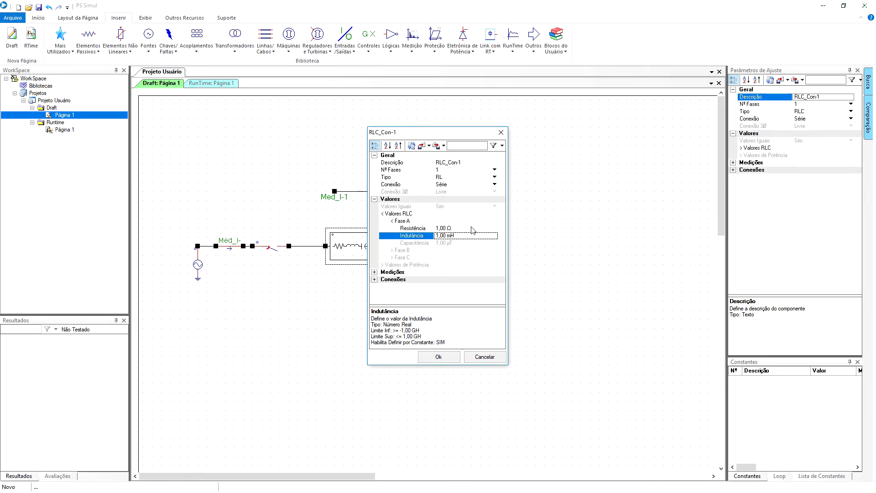
pyautogui.write('100')
pyautogui.press('Down')
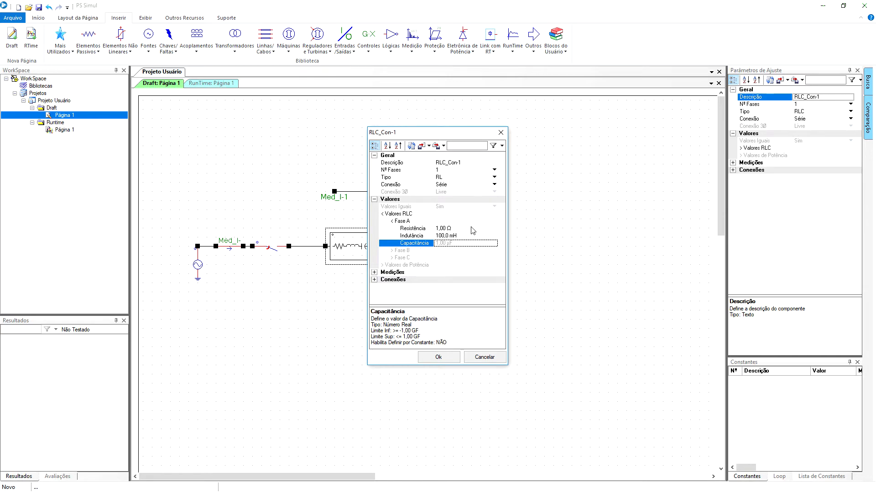
pyautogui.click(447, 358)
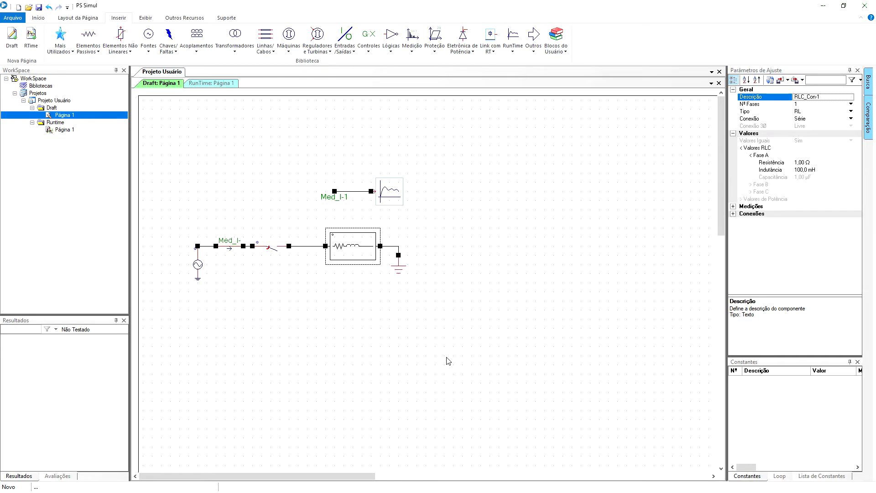
# - Set the timed switch's first switching time (Tempo Chv 001) to 2 ms
pyautogui.click(273, 249)
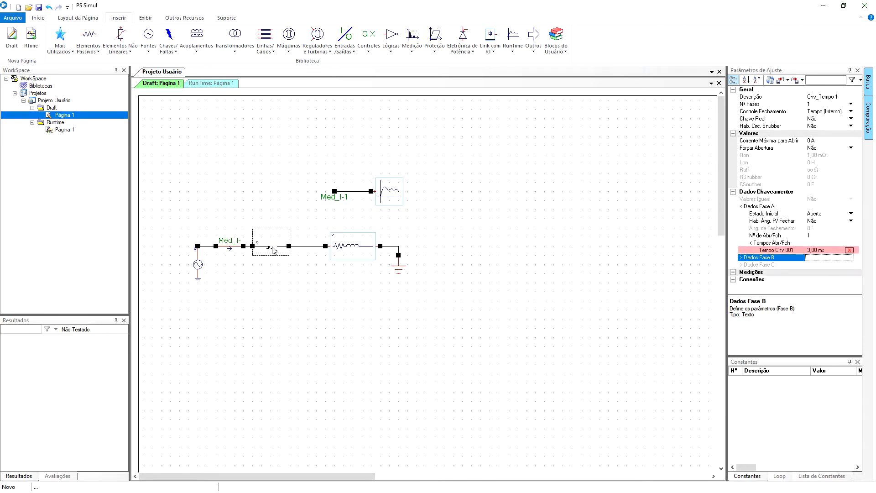
pyautogui.click(816, 251)
pyautogui.write('2')
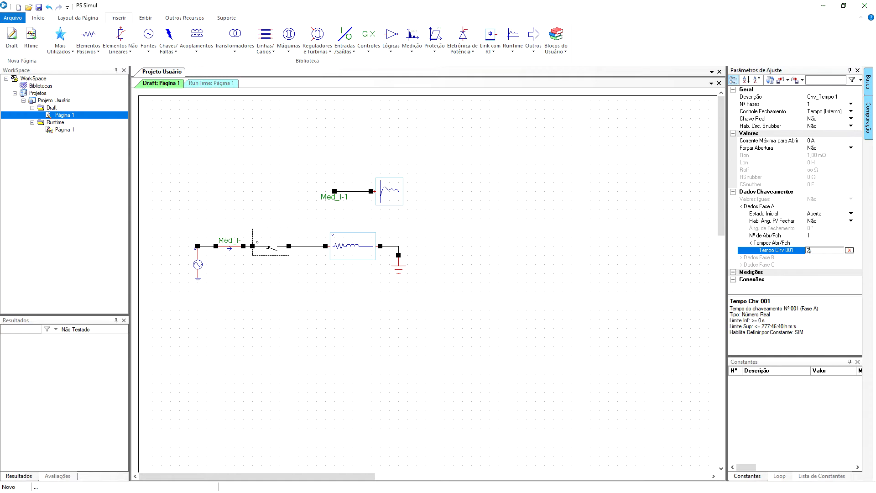
pyautogui.press('Return')
pyautogui.click(814, 257)
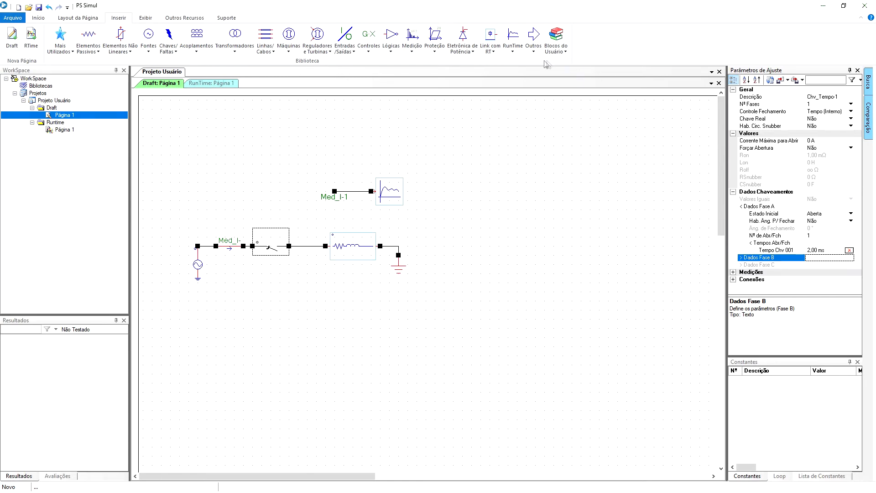
# - Add a plot above the Med_I-1 plot and wire its input to the voltage source's output node
pyautogui.click(514, 53)
pyautogui.moveTo(505, 71); pyautogui.dragTo(371, 145)
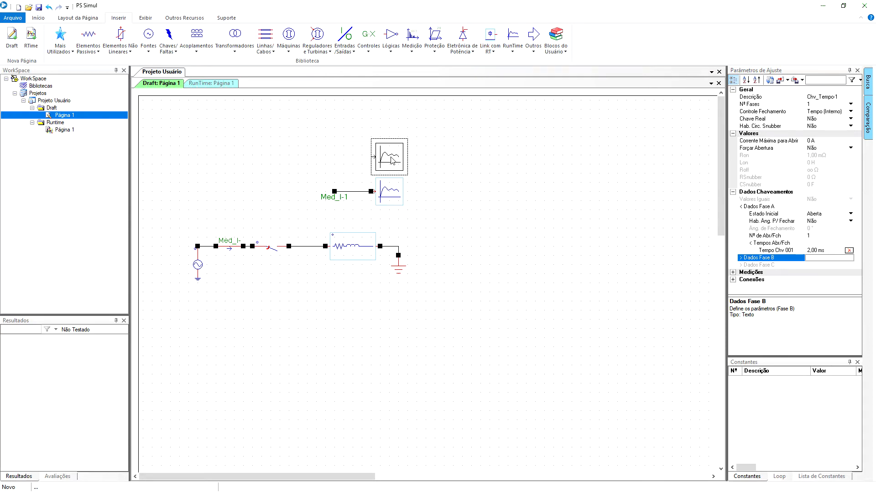
pyautogui.click(390, 157)
pyautogui.click(371, 155)
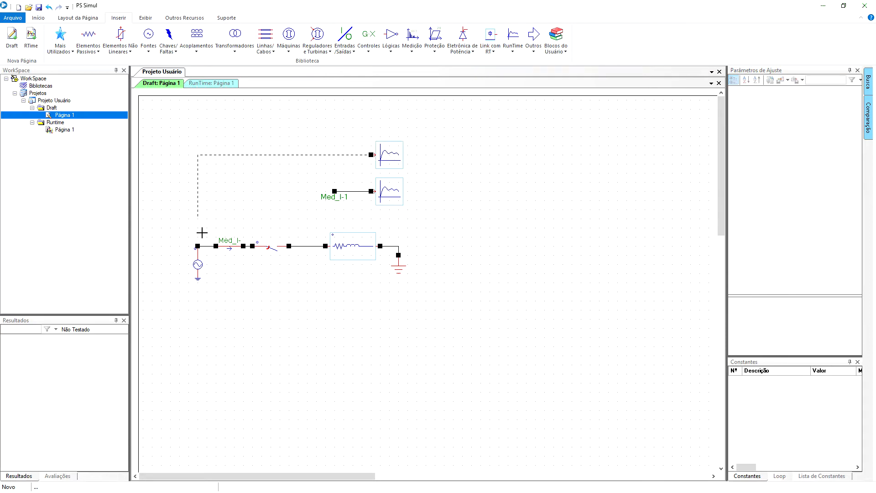
pyautogui.click(204, 252)
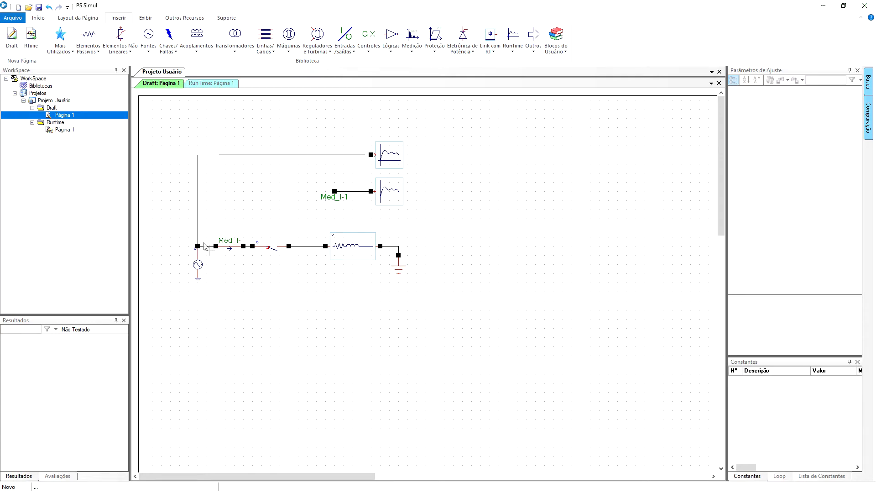
# - Set internal measurement (Hab. Med. Interna) to Não for the RL element
pyautogui.click(364, 253)
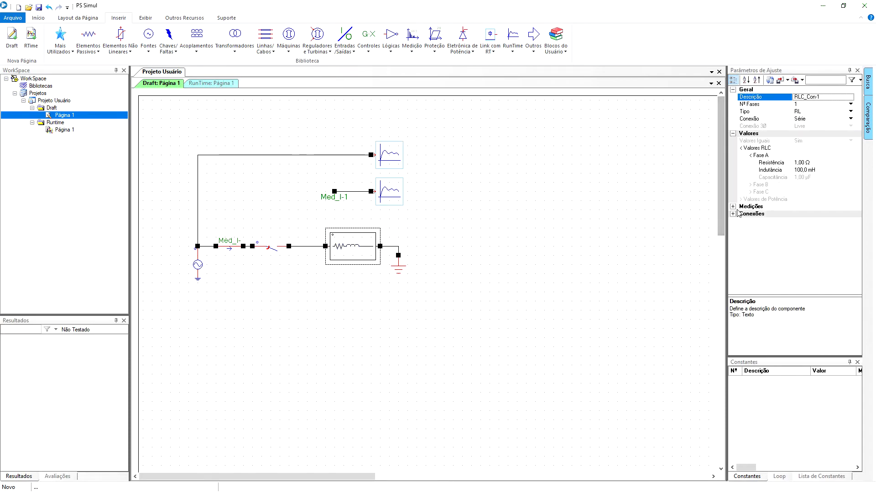
pyautogui.click(733, 208)
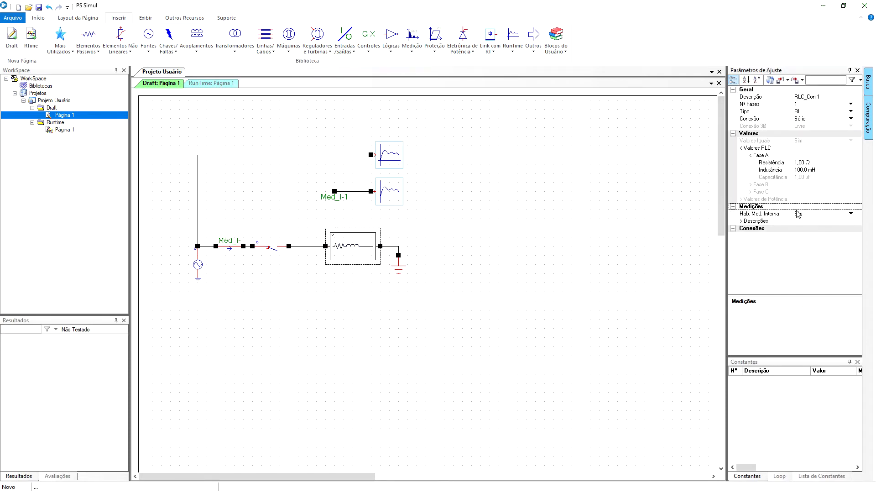
pyautogui.click(852, 214)
pyautogui.click(851, 214)
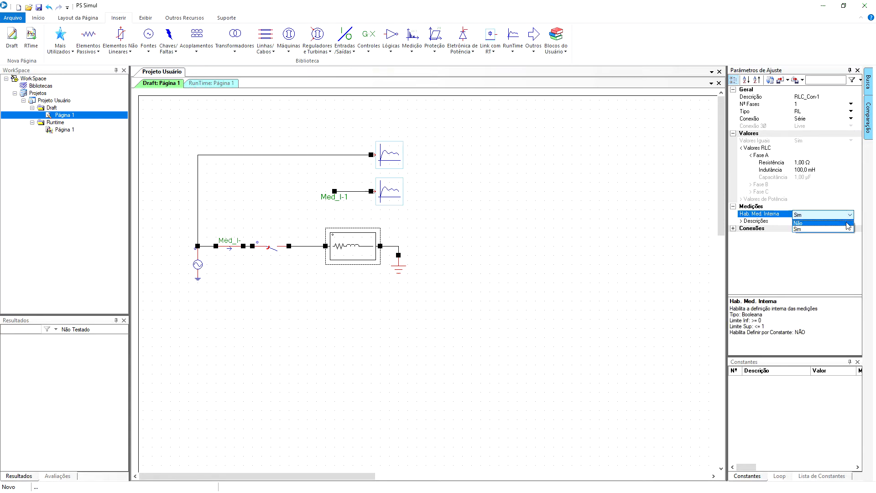
pyautogui.click(847, 225)
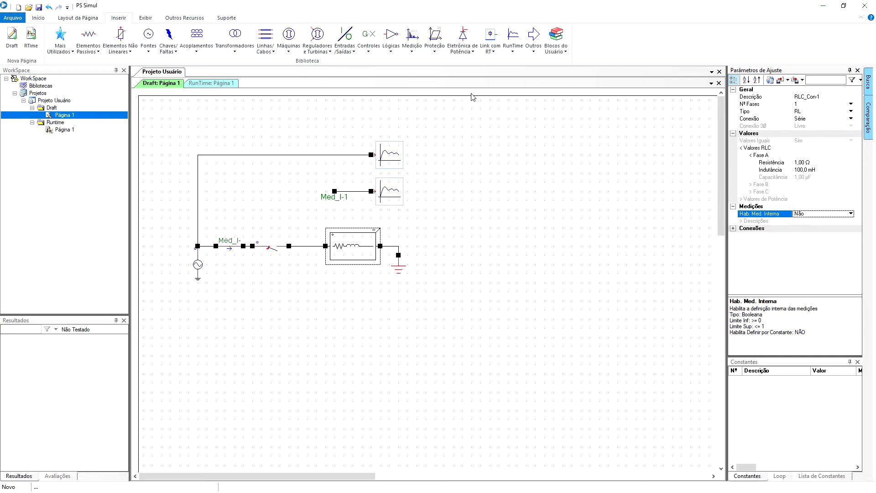
# - Add another plot and attach its input to the RL element's measurement output
pyautogui.click(491, 45)
pyautogui.click(491, 77)
pyautogui.click(405, 233)
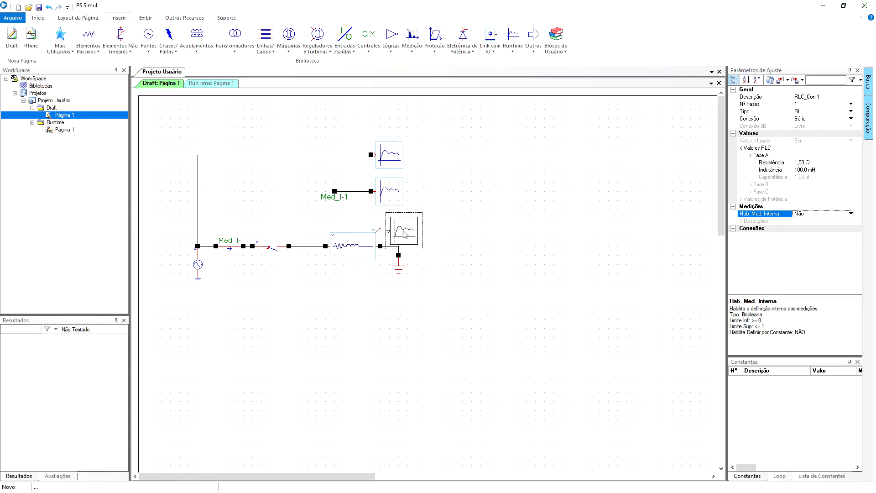
pyautogui.click(400, 229)
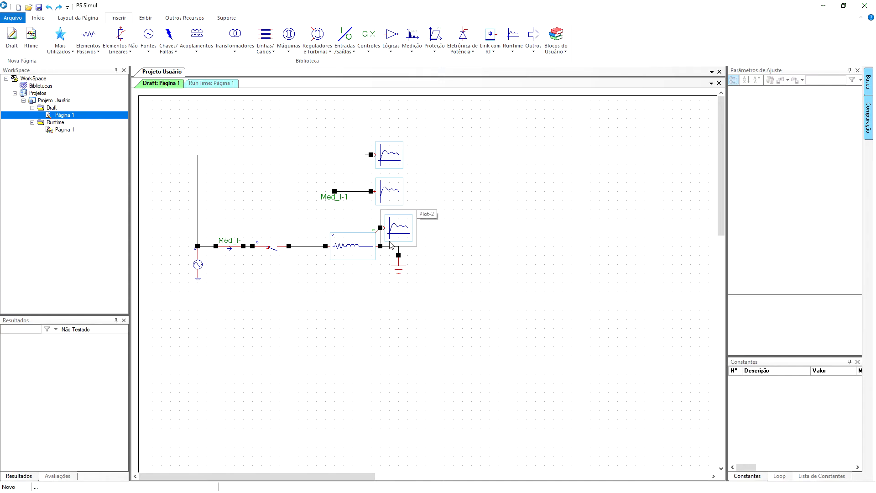
# - Set the description of the plot at the RL element to Carga
pyautogui.click(401, 231)
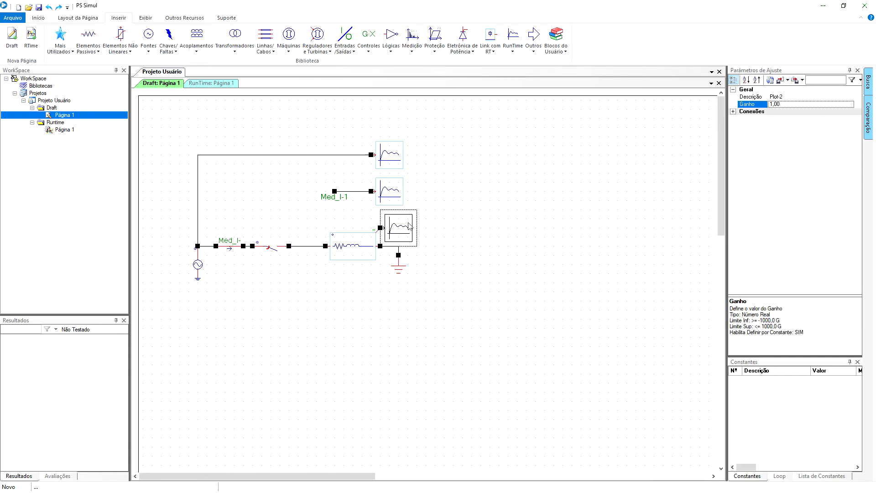
pyautogui.click(803, 97)
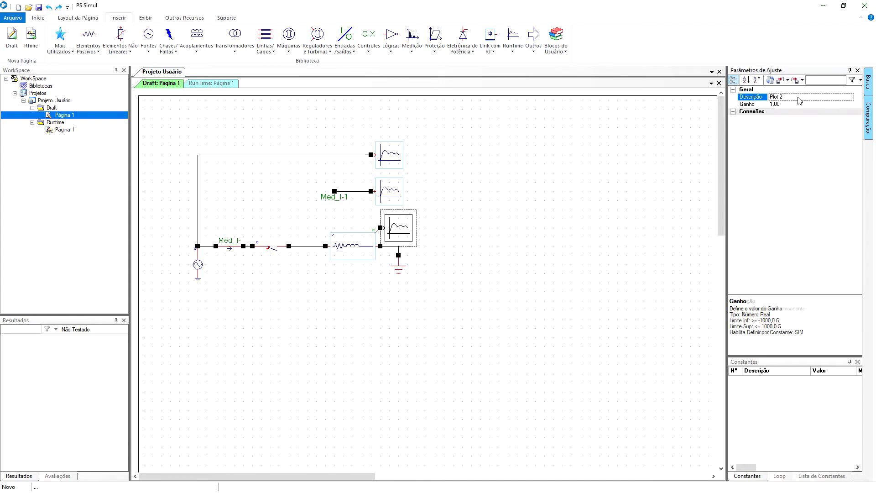
pyautogui.write('Carga')
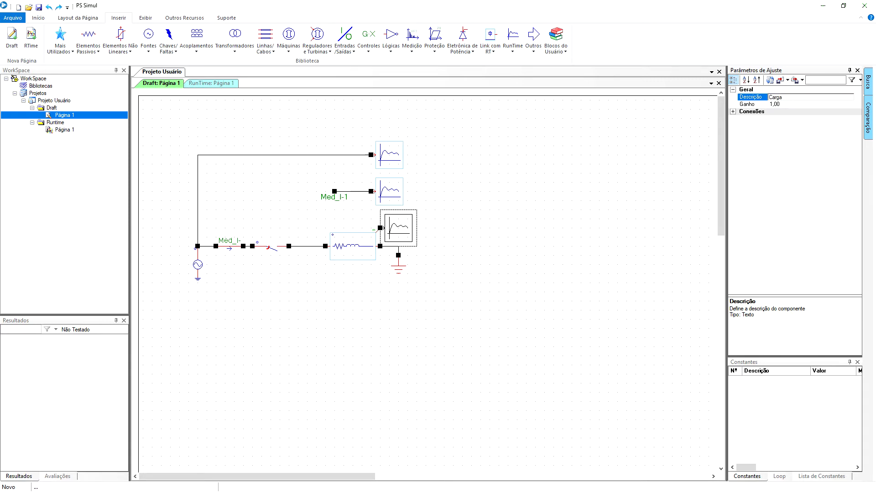
pyautogui.press('Return')
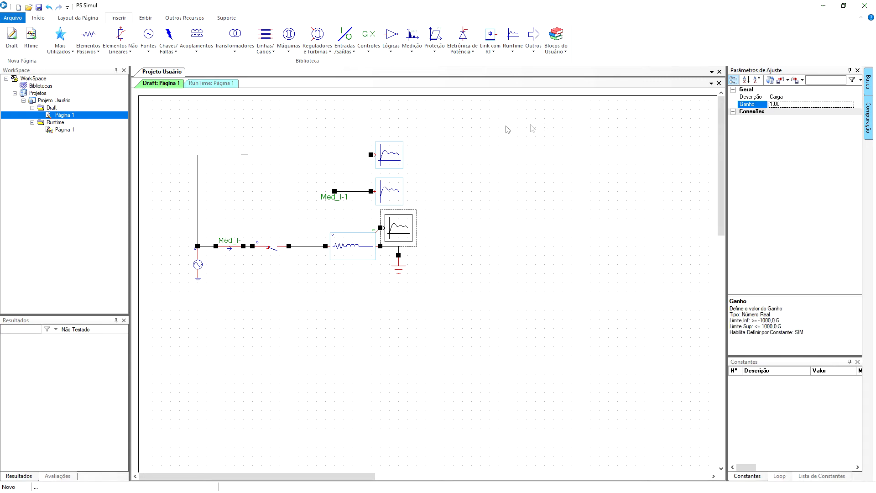
# - Set the description of the plot wired to the voltage source to Fonte
pyautogui.click(400, 163)
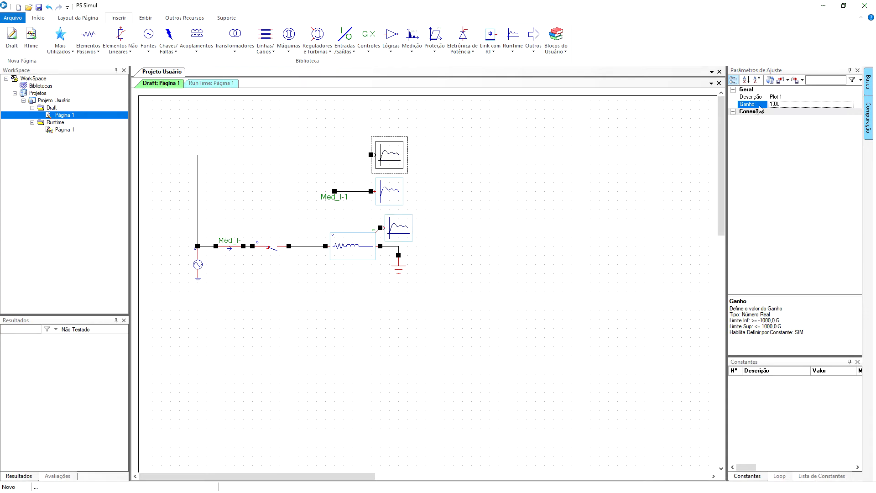
pyautogui.click(793, 98)
pyautogui.write('Fonte')
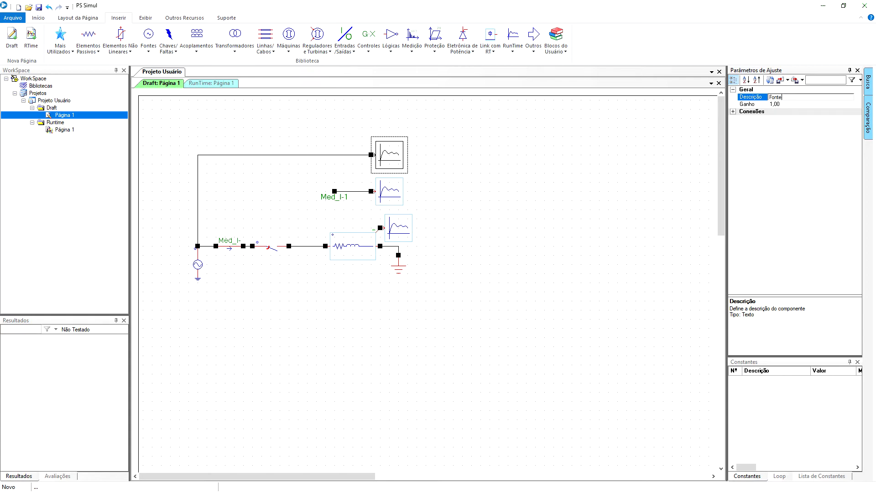
pyautogui.click(794, 104)
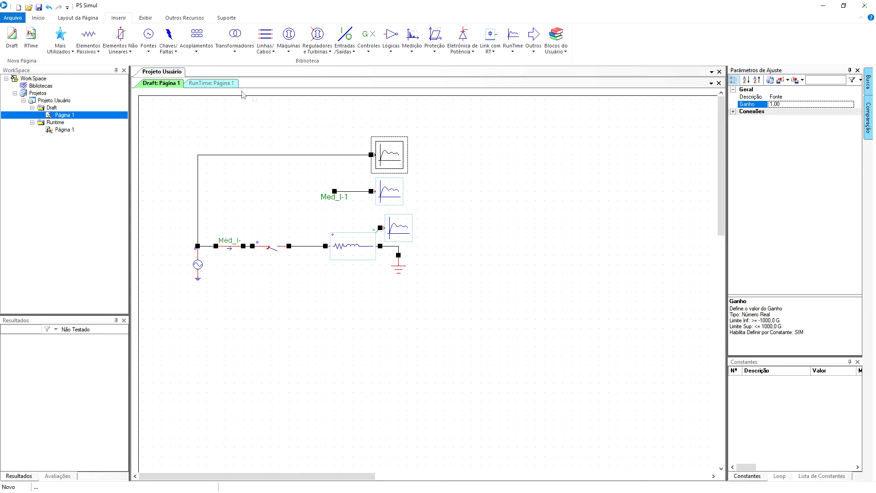
# - In the RunTime signal matrix, assign the Fonte signal and the Carga Tensão [V] signal to graph 02
pyautogui.click(211, 83)
pyautogui.rightClick(184, 142)
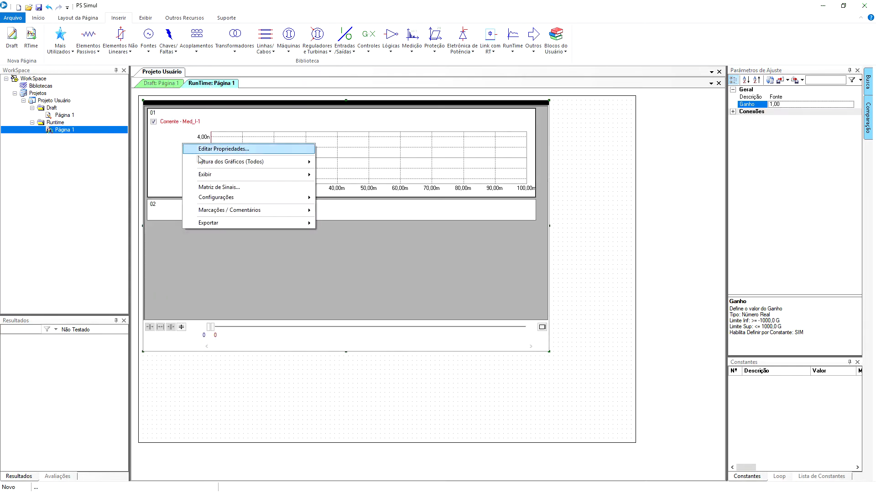
pyautogui.click(224, 188)
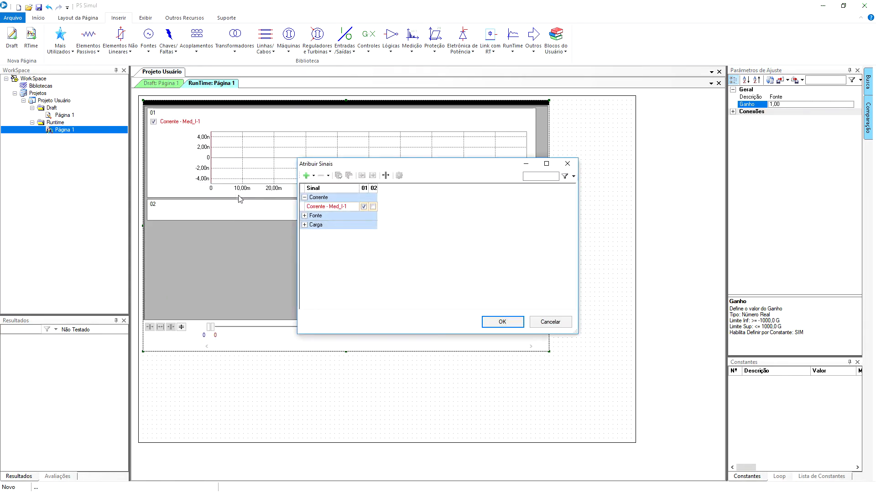
pyautogui.click(305, 216)
pyautogui.click(305, 234)
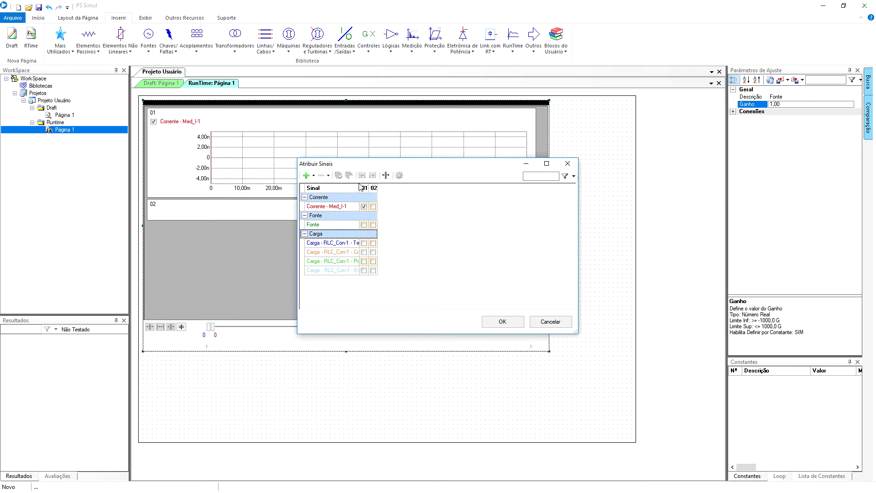
pyautogui.moveTo(366, 194); pyautogui.dragTo(388, 201)
pyautogui.click(386, 234)
pyautogui.click(396, 225)
pyautogui.click(396, 244)
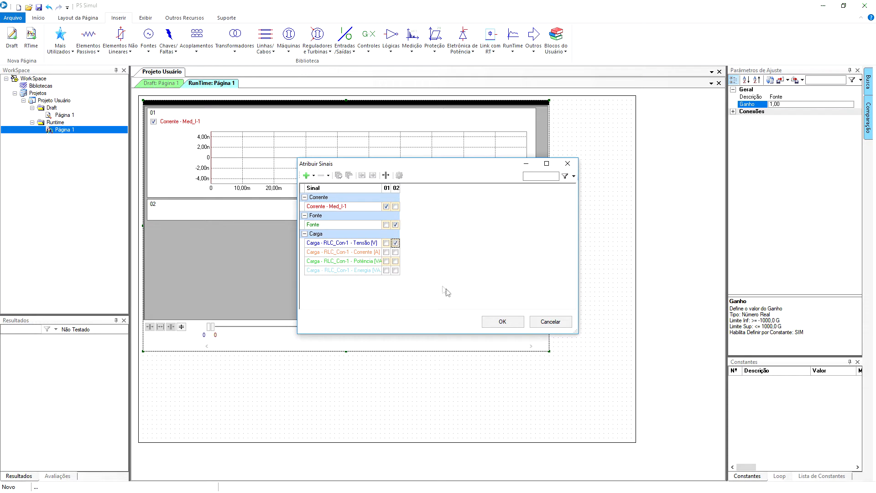
pyautogui.click(514, 324)
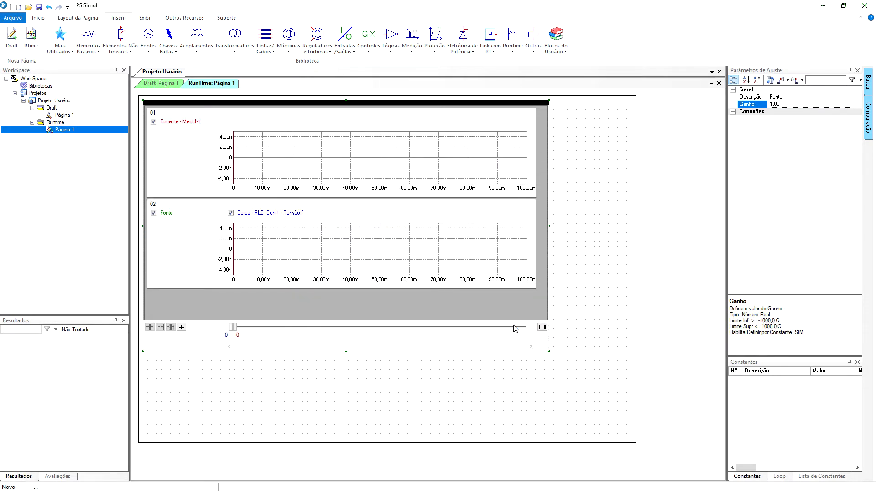
# - Run the simulation to plot the assigned signals and clear all simulation results
pyautogui.click(39, 18)
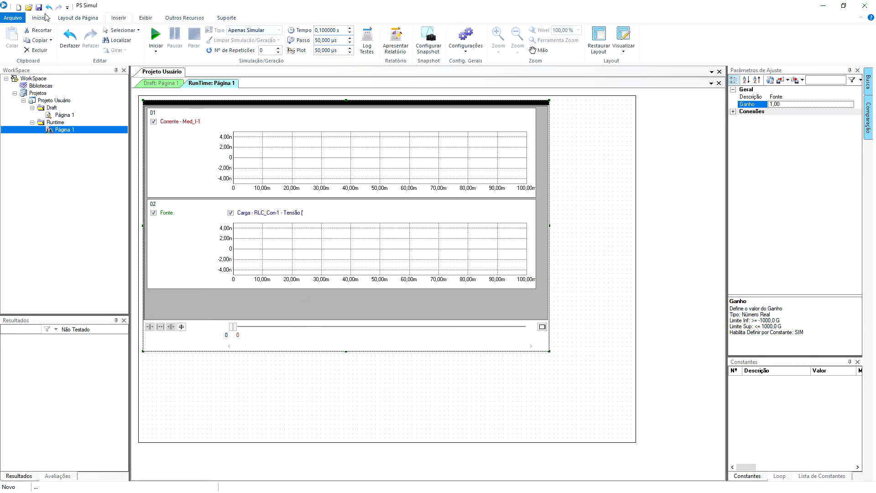
pyautogui.click(155, 35)
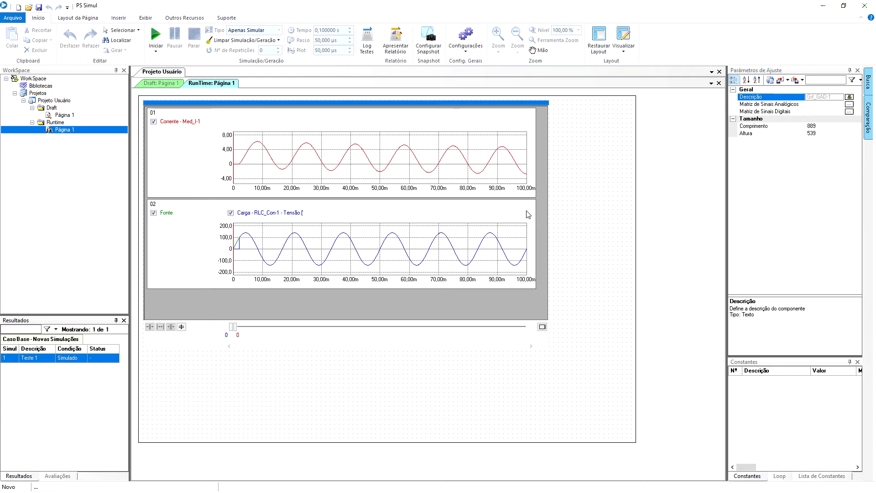
pyautogui.click(222, 41)
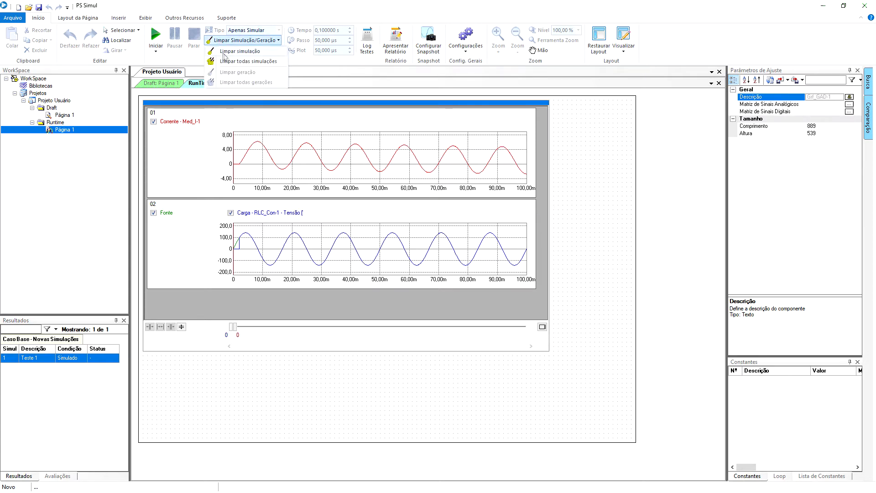
pyautogui.click(228, 61)
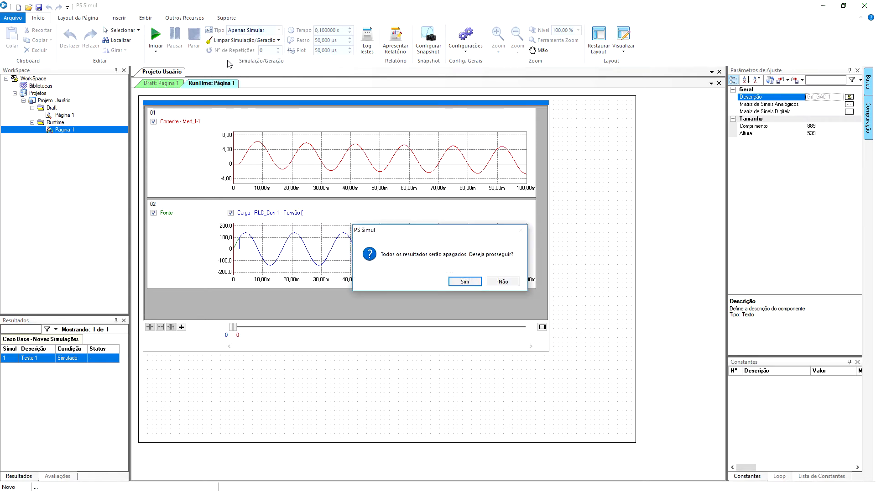
pyautogui.click(468, 282)
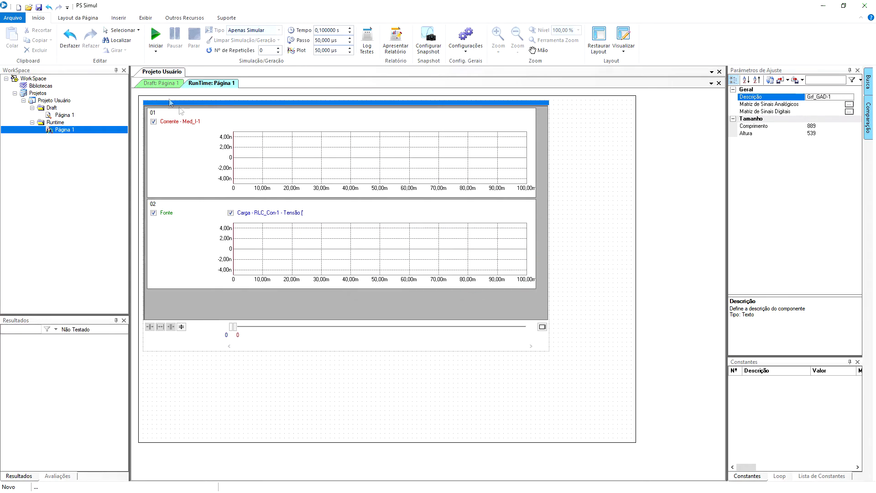
# - On the Draft page, replace the plot at the RL element's measurement output with a Bus Selector
pyautogui.click(159, 83)
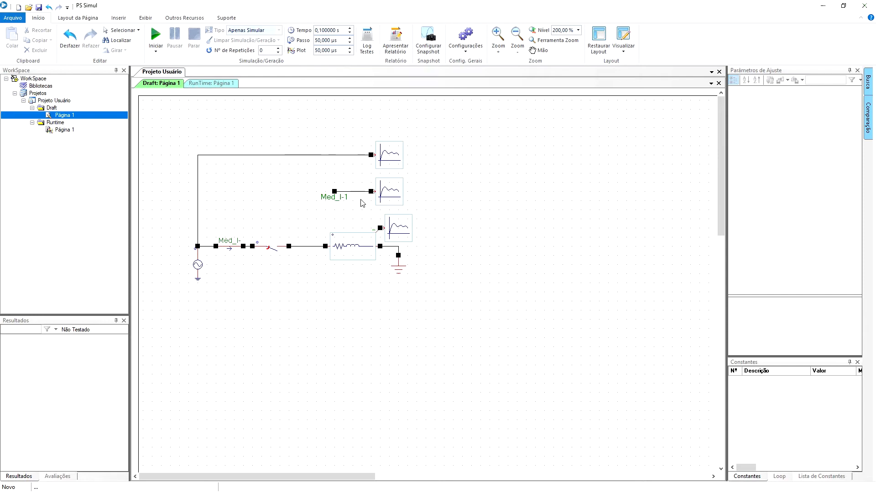
pyautogui.click(401, 230)
pyautogui.press('Delete')
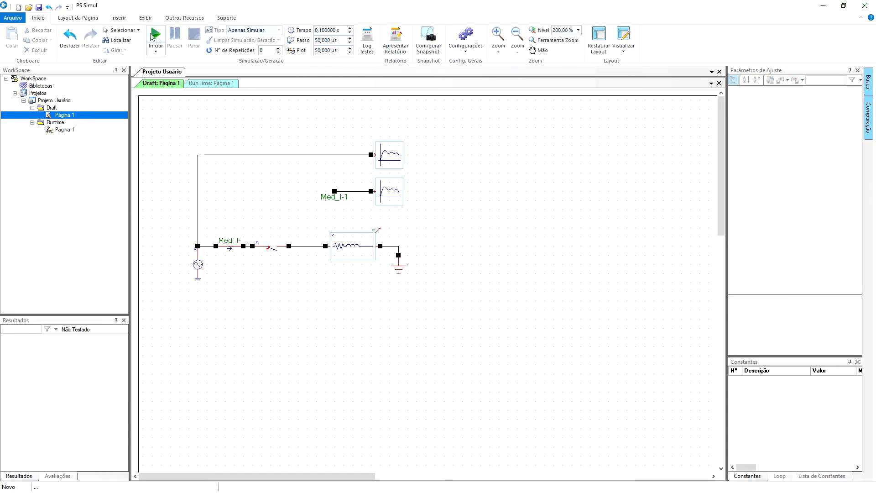
pyautogui.click(119, 19)
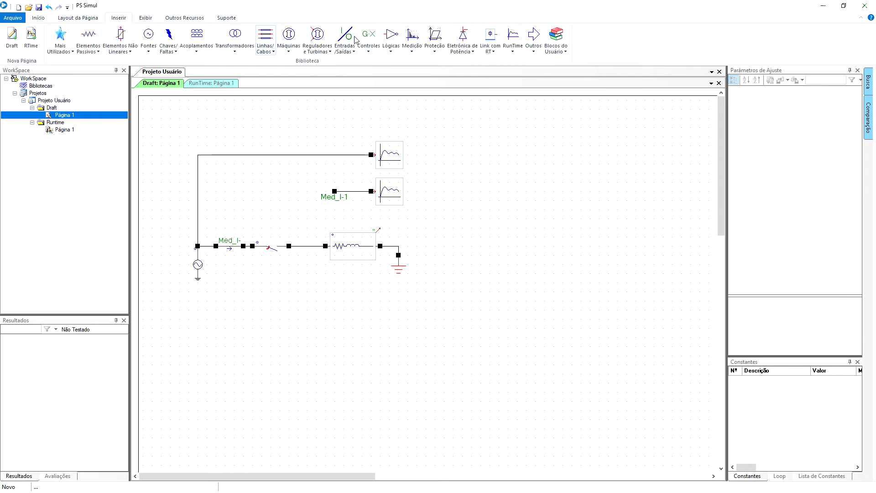
pyautogui.click(533, 51)
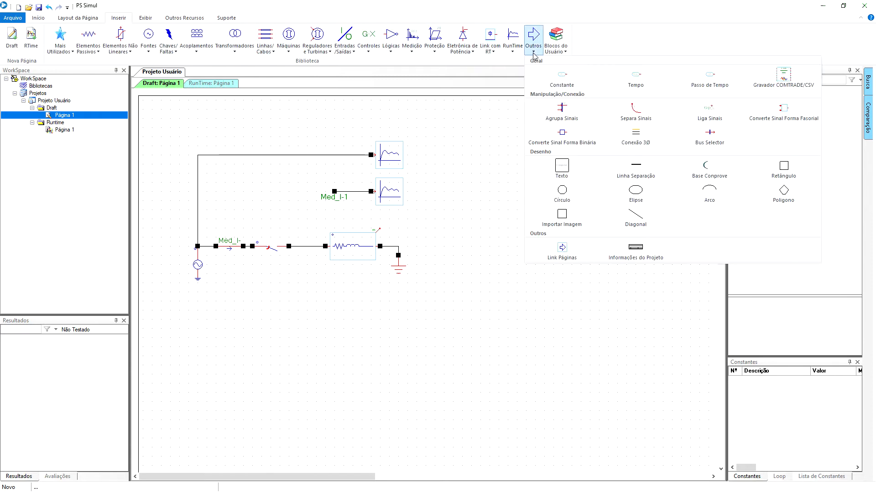
pyautogui.moveTo(709, 132)
pyautogui.mouseDown()
pyautogui.moveTo(645, 158)
pyautogui.moveTo(415, 195)
pyautogui.moveTo(402, 232)
pyautogui.mouseUp()
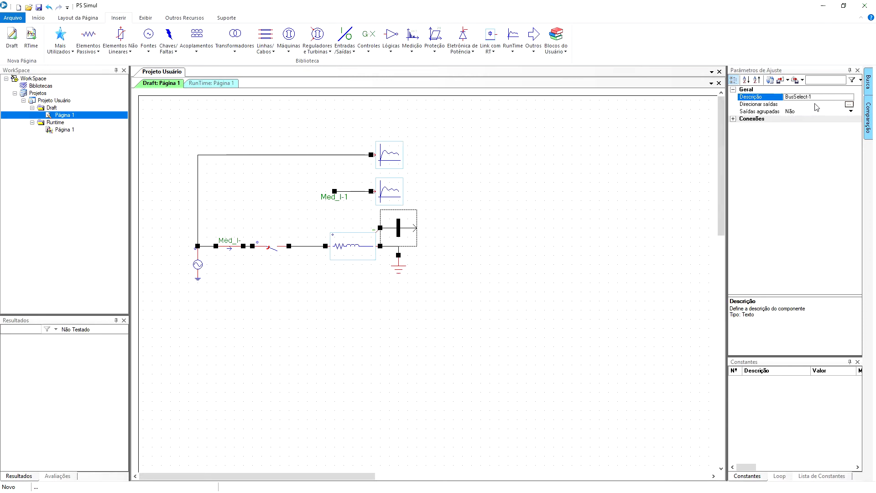
# - Direct the RL element's Tensão [V] signal to Bus Selector output 01 and its Corrente [A] signal to output 02
pyautogui.click(850, 105)
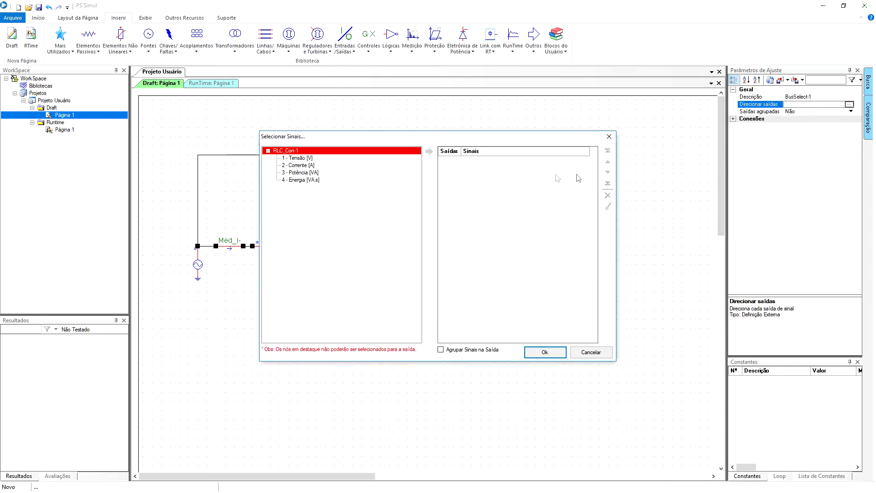
pyautogui.click(305, 158)
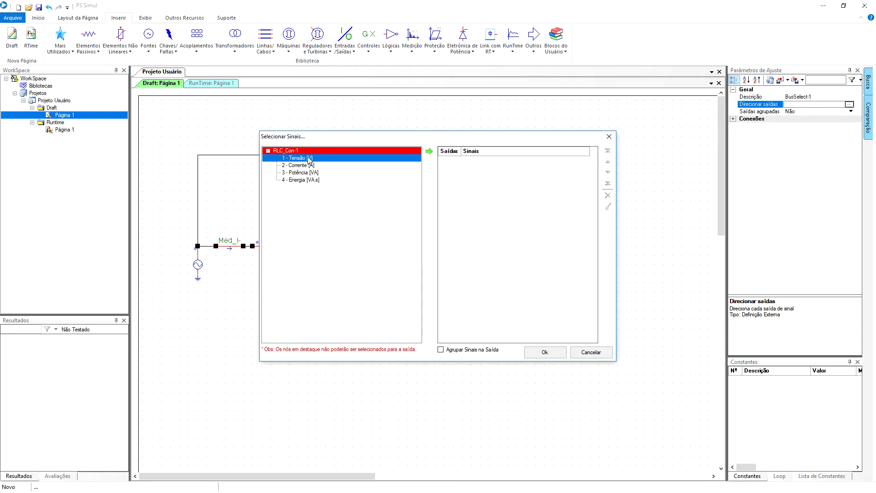
pyautogui.click(430, 152)
pyautogui.click(310, 166)
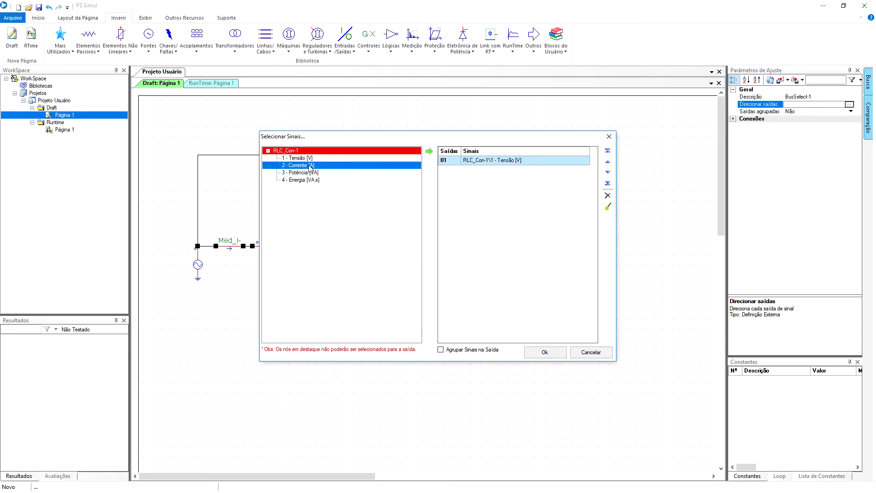
pyautogui.click(429, 151)
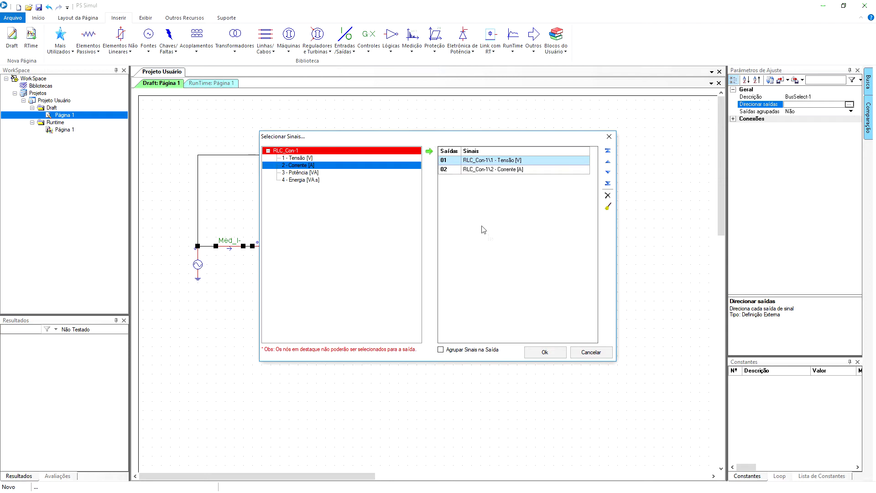
pyautogui.click(545, 353)
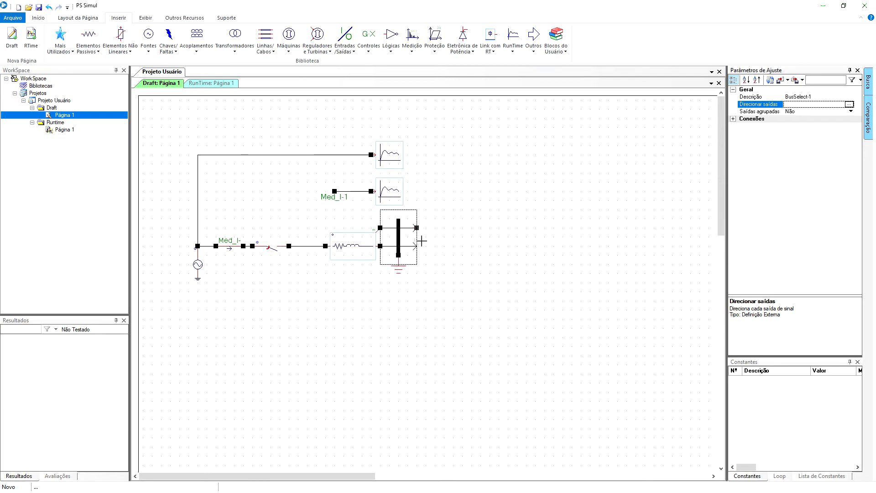
# - Open the Bus Selector's Saídas agrupadas (grouped outputs) options
pyautogui.click(794, 113)
pyautogui.click(796, 114)
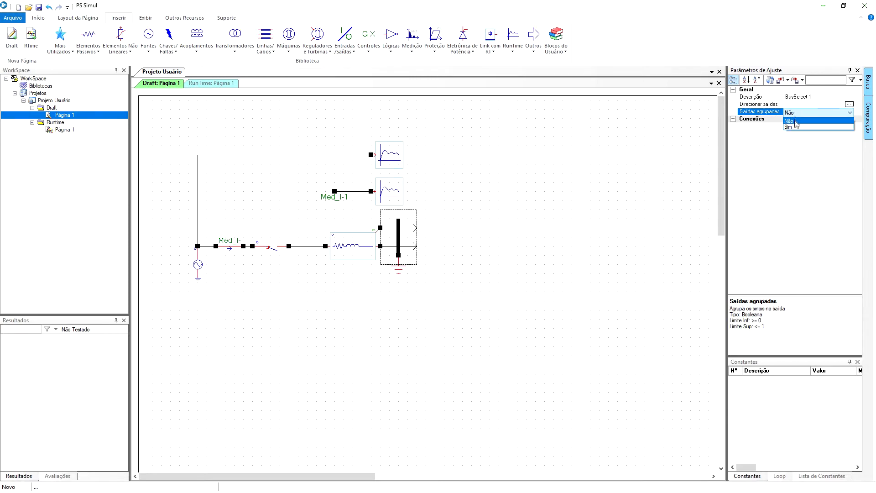
pyautogui.click(502, 249)
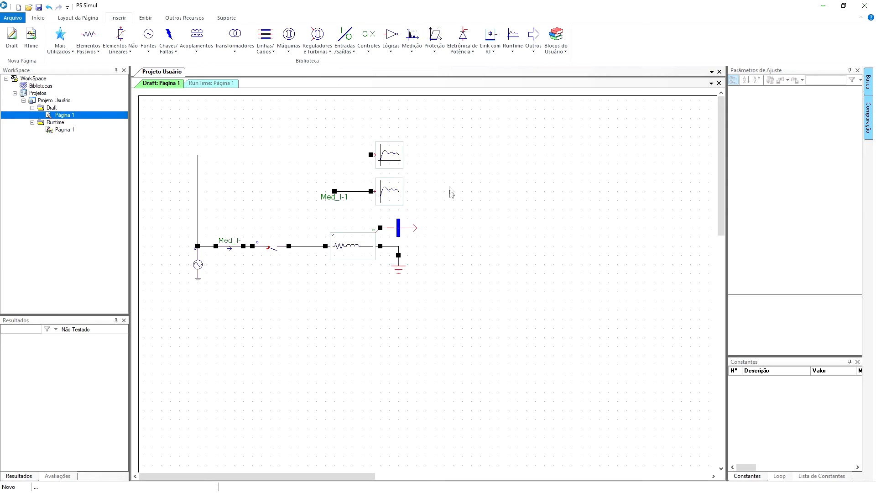
# - Add an Agrupa Sinais block with 3 inputs beside the Bus Selector and wire the selector's output to input 3
pyautogui.click(532, 46)
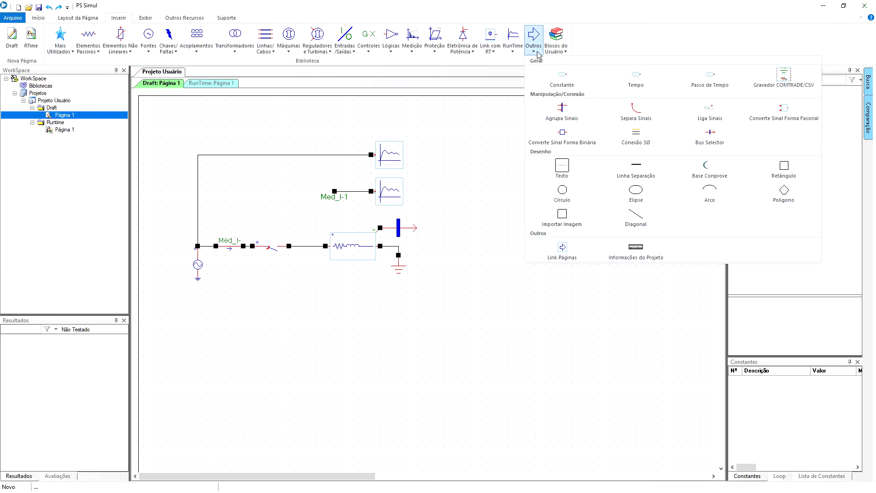
pyautogui.click(559, 116)
pyautogui.click(447, 205)
pyautogui.click(807, 108)
pyautogui.click(812, 108)
pyautogui.write('3')
pyautogui.press('Return')
pyautogui.press('Down')
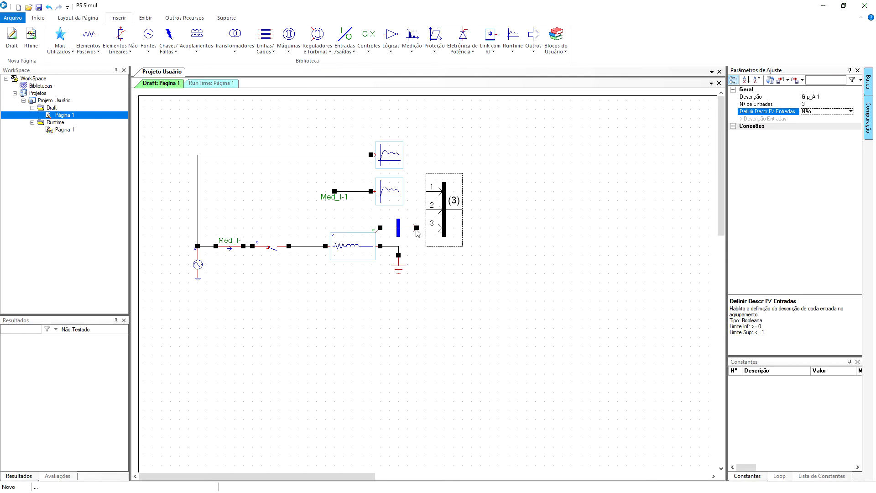
pyautogui.moveTo(417, 228); pyautogui.dragTo(426, 228)
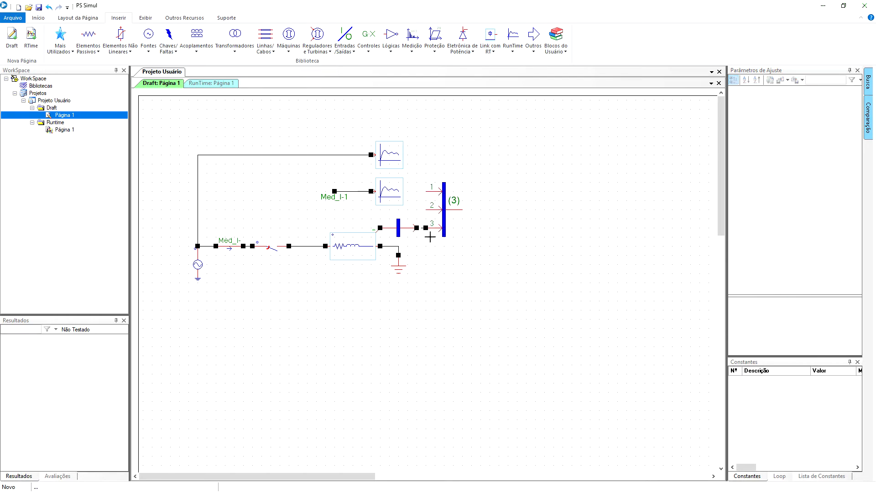
# - Delete the plot at the Med_I-1 label and connect the label to input 2 of the signal grouping block
pyautogui.click(379, 197)
pyautogui.press('Delete')
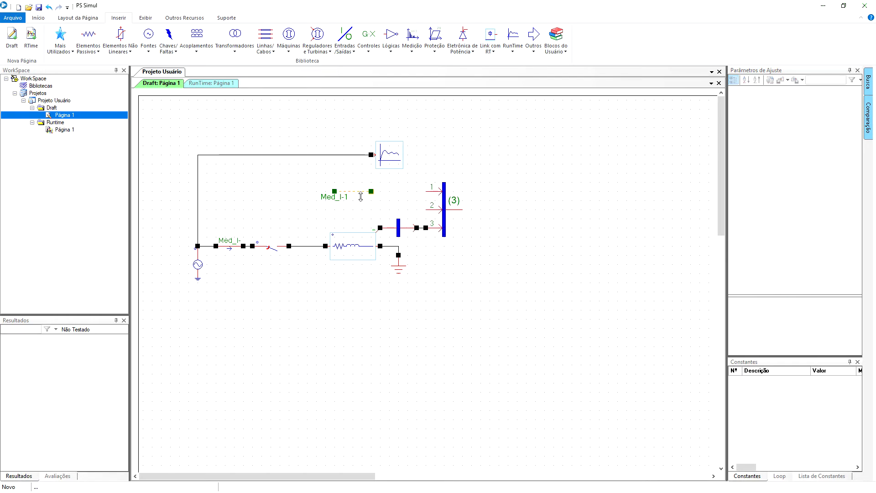
pyautogui.moveTo(346, 204); pyautogui.dragTo(390, 221)
pyautogui.moveTo(380, 211); pyautogui.dragTo(429, 216)
# - Delete the Fonte plot with its wire and wire the voltage source's output node to input 1 of the grouping block
pyautogui.click(398, 163)
pyautogui.press('Delete')
pyautogui.click(357, 156)
pyautogui.press('Delete')
pyautogui.moveTo(201, 250)
pyautogui.mouseDown()
pyautogui.moveTo(280, 193)
pyautogui.moveTo(431, 197)
pyautogui.mouseUp()
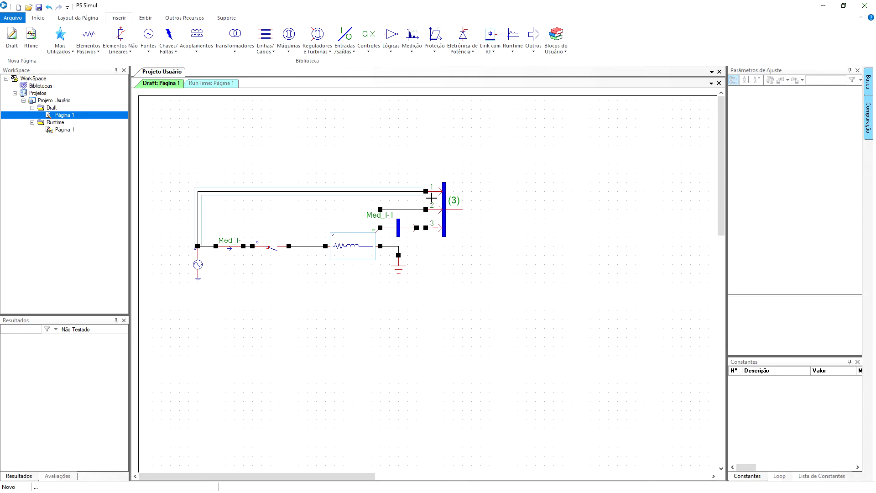
pyautogui.click(462, 160)
# - Add a Sinais p/ RunTime plot at the output of the three-input grouping block
pyautogui.click(494, 52)
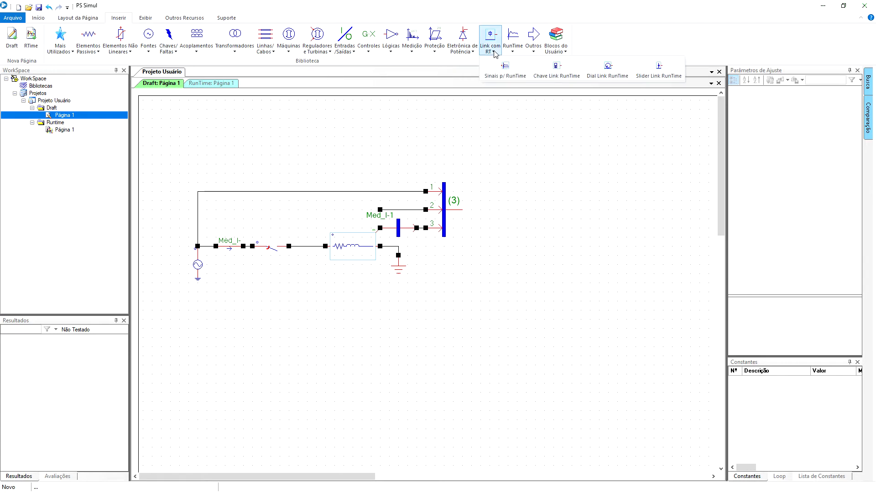
pyautogui.click(505, 71)
pyautogui.click(483, 211)
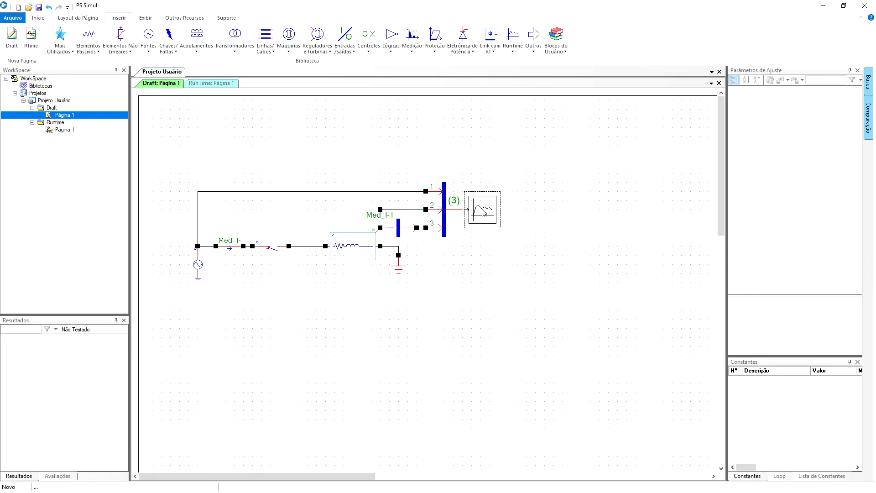
pyautogui.click(483, 212)
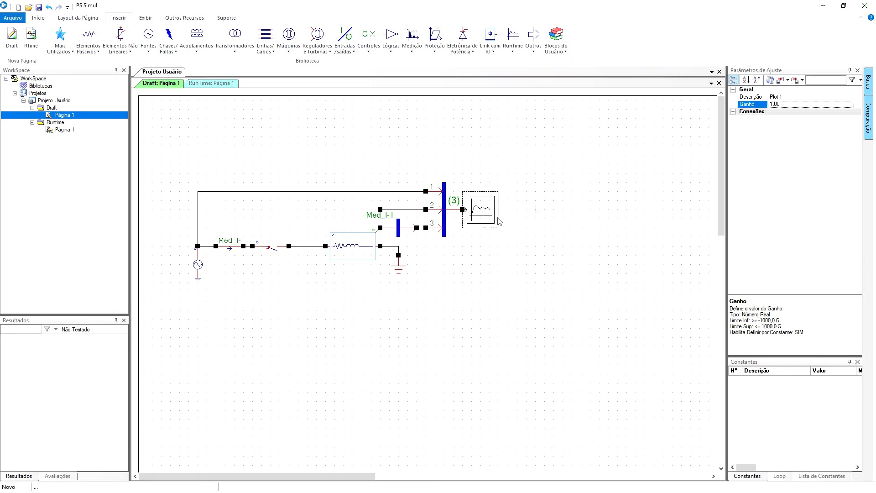
# - Set the description of the plot at the grouping block's output to Sinais1
pyautogui.click(790, 98)
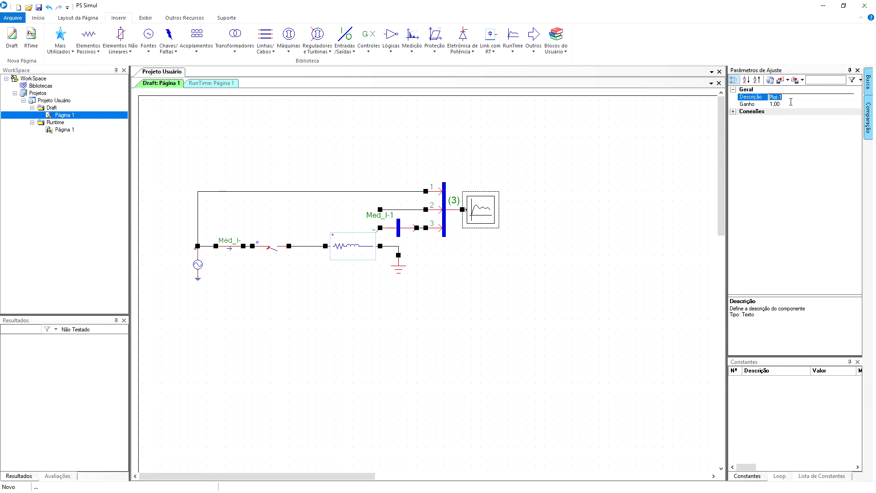
pyautogui.write('S')
pyautogui.click(790, 104)
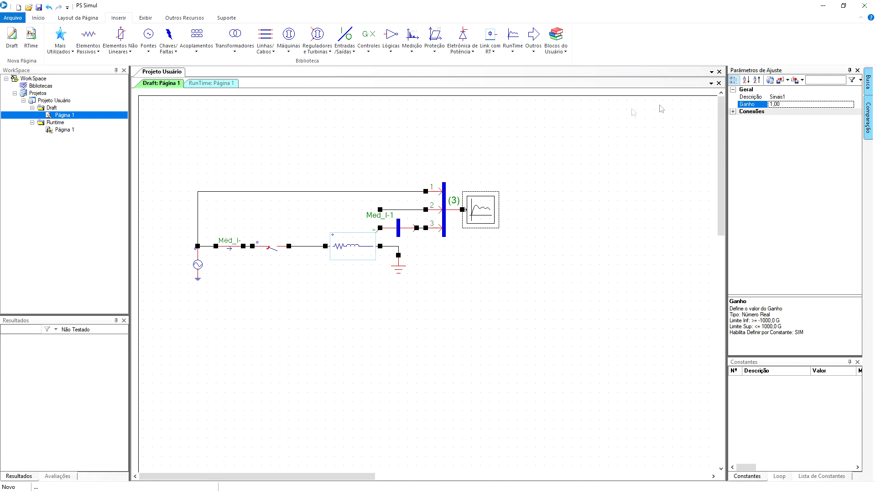
# - Add a Medição RMS 1Ø block above the circuit and wire its input to the voltage source's line
pyautogui.click(379, 143)
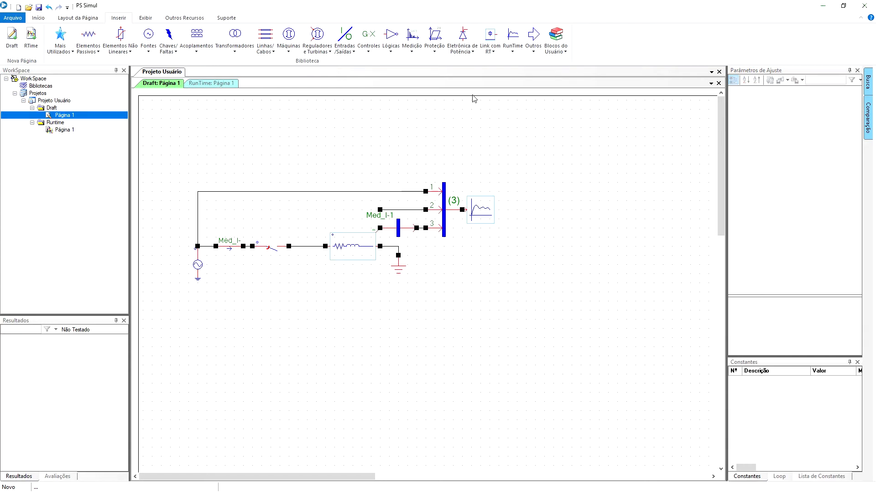
pyautogui.click(411, 50)
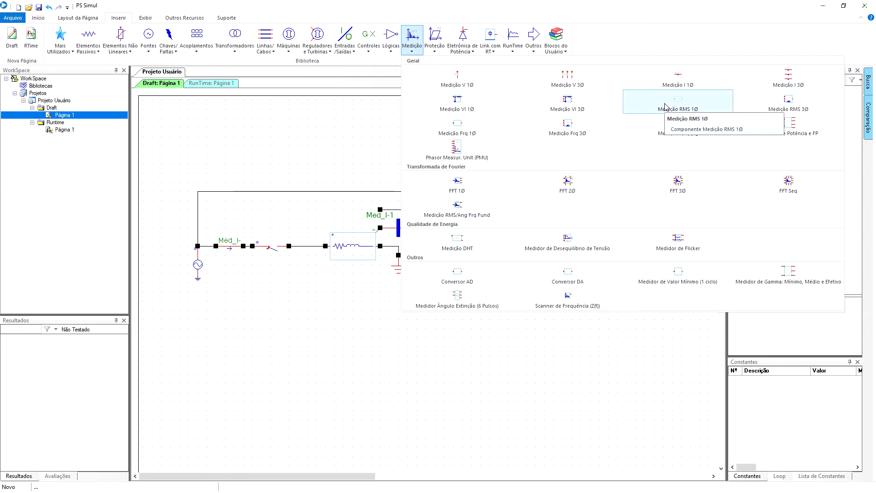
pyautogui.click(666, 107)
pyautogui.click(241, 158)
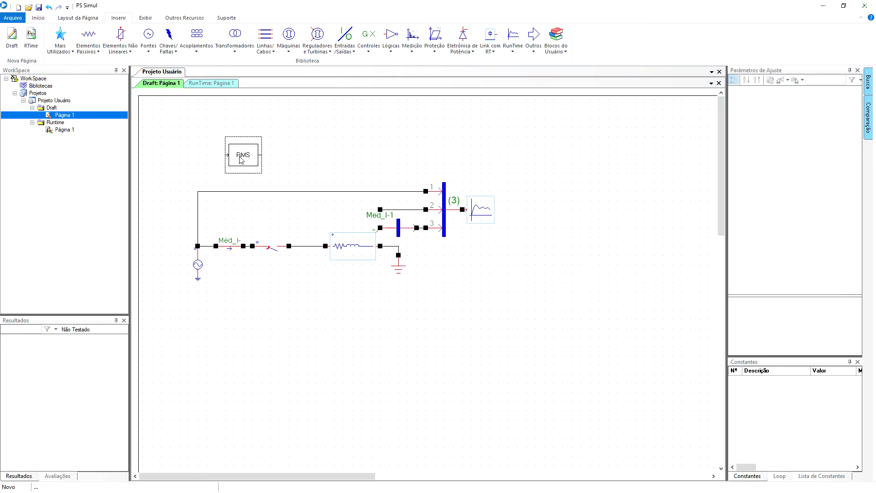
pyautogui.moveTo(232, 160)
pyautogui.mouseDown()
pyautogui.moveTo(212, 157)
pyautogui.moveTo(201, 195)
pyautogui.mouseUp()
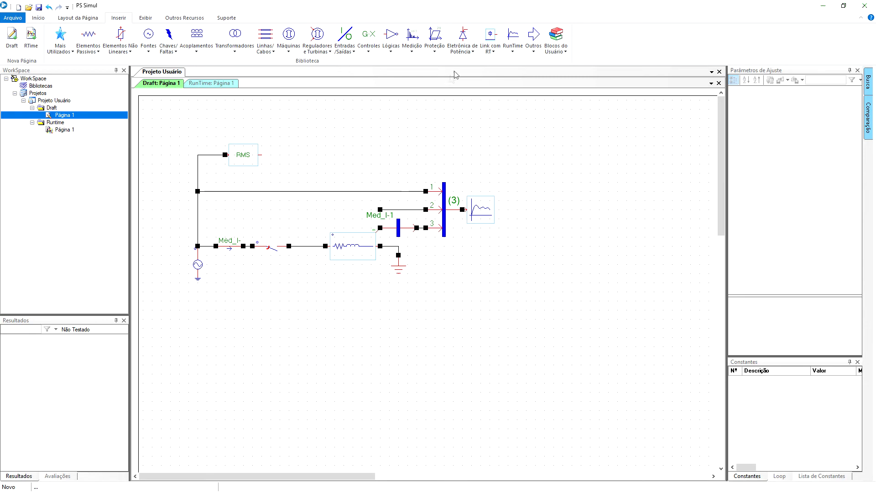
# - Add a Sinais p/ RunTime plot at the RMS block's output and set its description to TensãoRMS
pyautogui.click(491, 52)
pyautogui.click(505, 70)
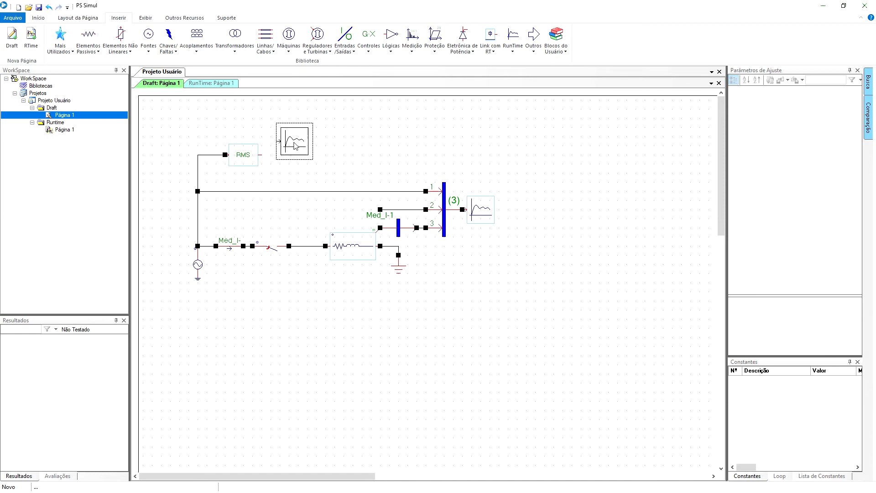
pyautogui.click(281, 157)
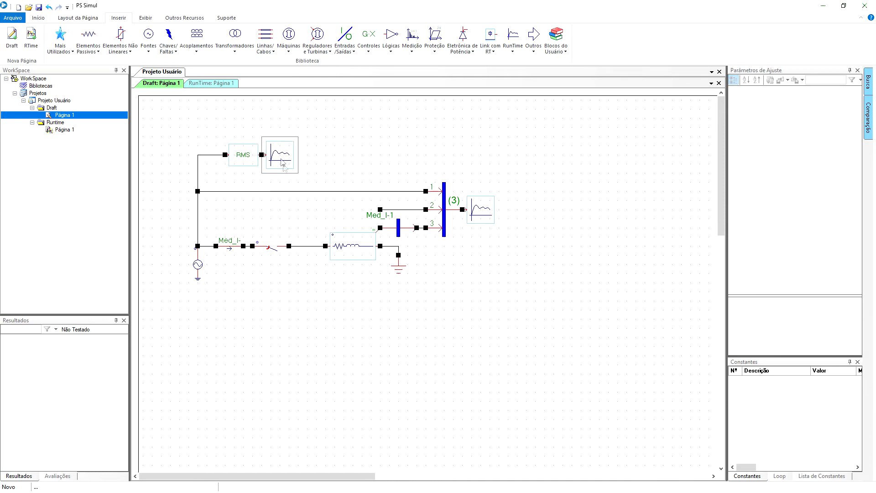
pyautogui.click(284, 166)
pyautogui.click(790, 97)
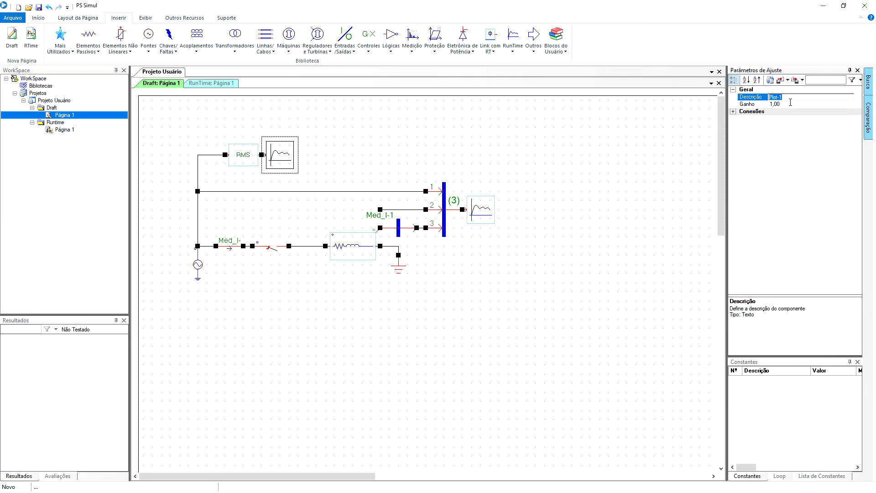
pyautogui.write('TensãoRMS')
pyautogui.click(788, 103)
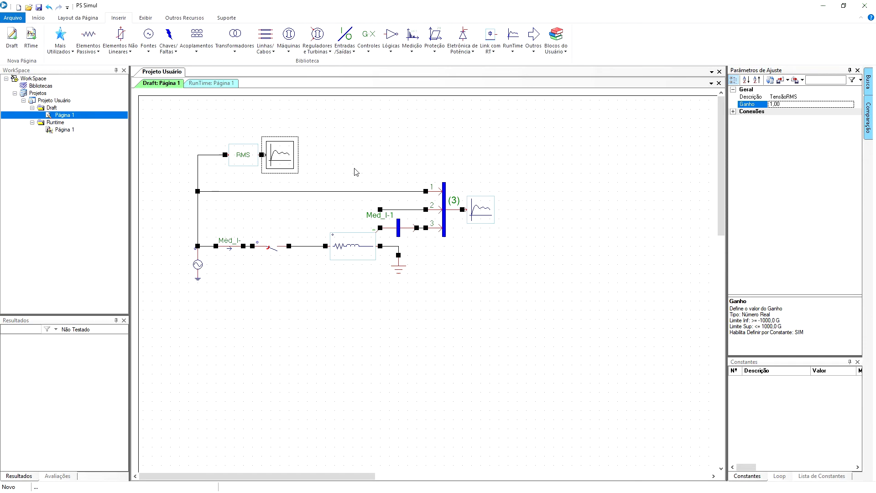
# - In the timed switch's internal measurements, set the phase A switching signal description (Abr/Fch A) to Chave
pyautogui.click(266, 245)
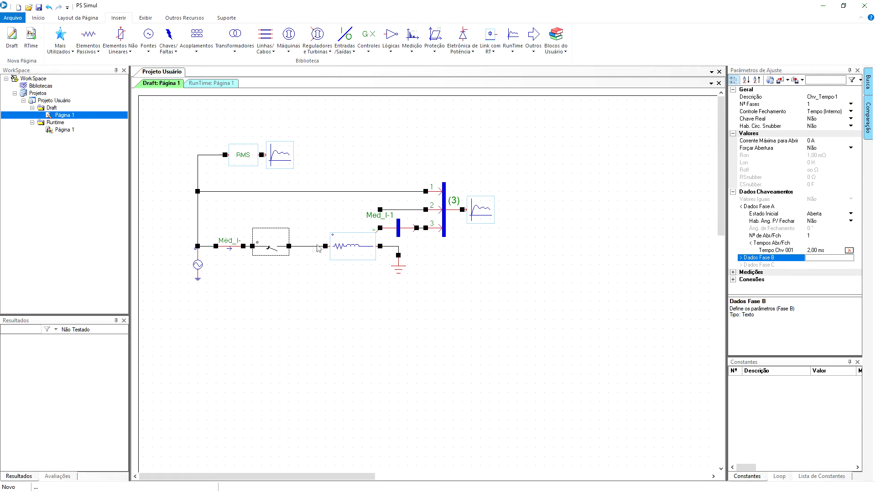
pyautogui.click(733, 272)
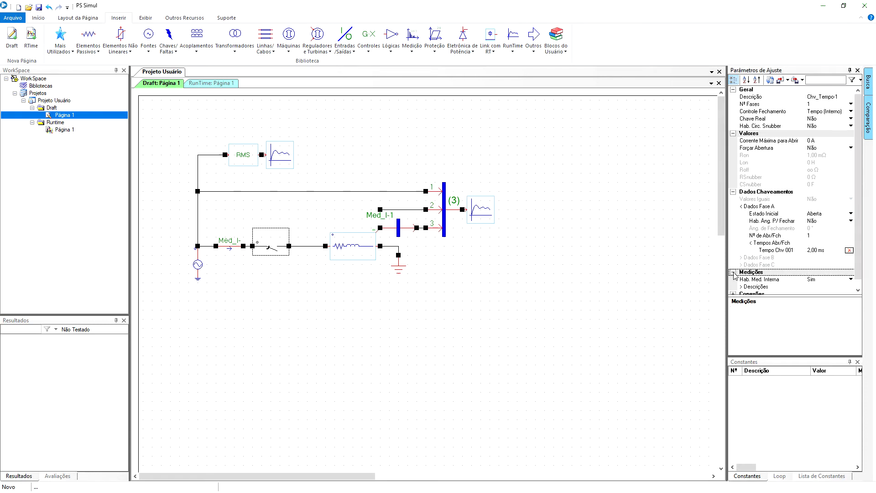
pyautogui.scroll(-1, 734, 275)
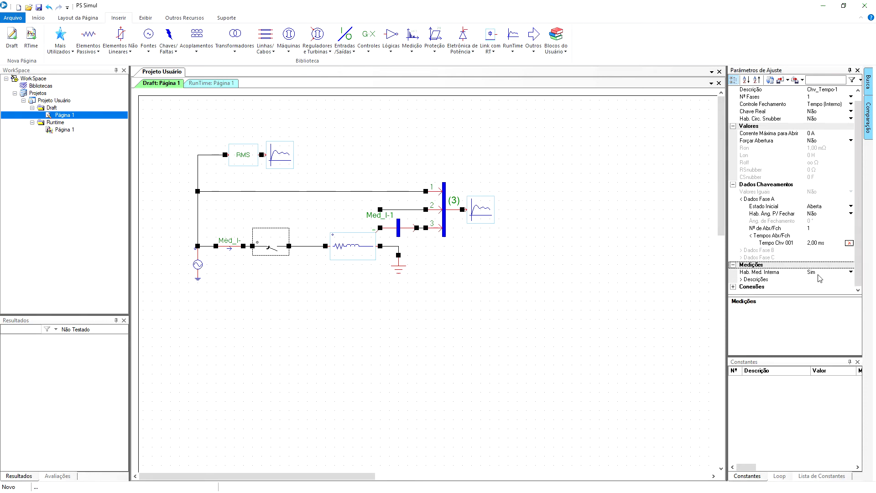
pyautogui.doubleClick(771, 279)
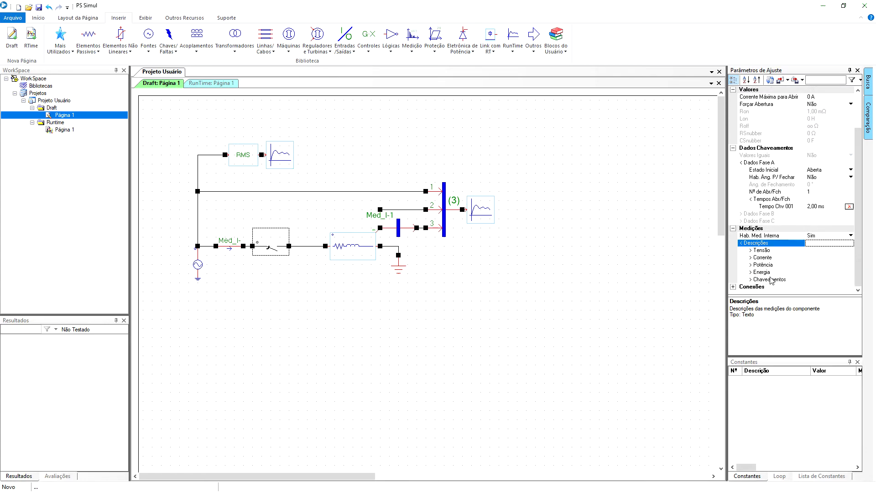
pyautogui.doubleClick(771, 279)
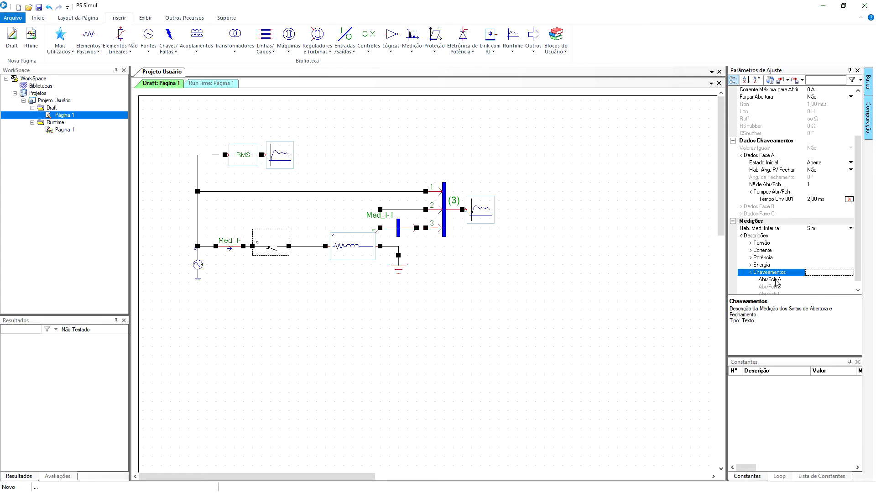
pyautogui.click(811, 265)
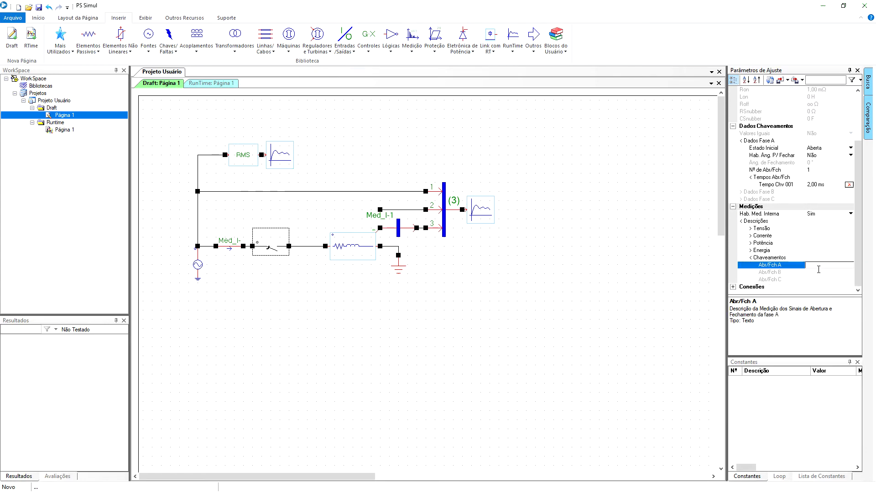
pyautogui.write('Chave')
pyautogui.click(817, 272)
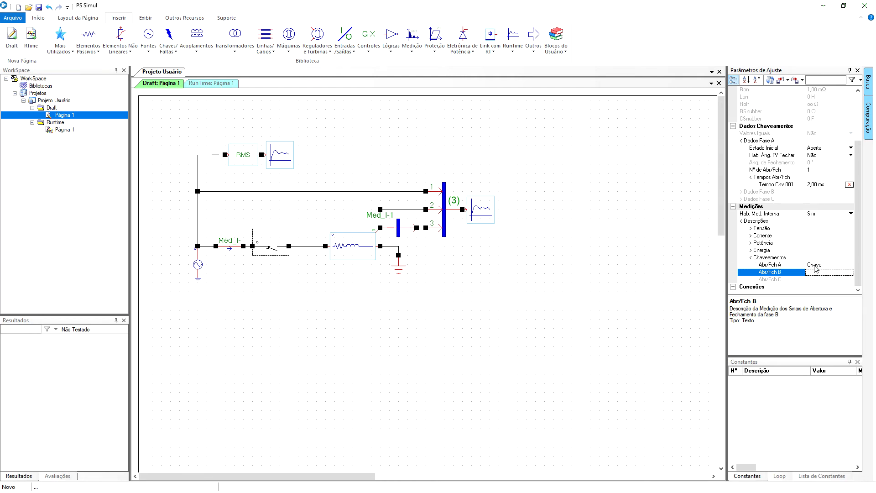
pyautogui.click(330, 318)
# - Place a Liga Sinais label above the signal grouping block and set its description to Chave
pyautogui.click(532, 46)
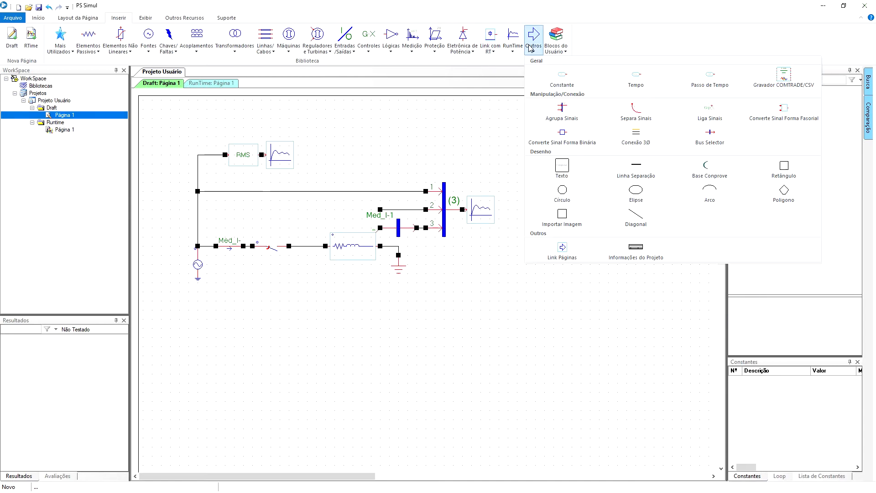
pyautogui.click(636, 110)
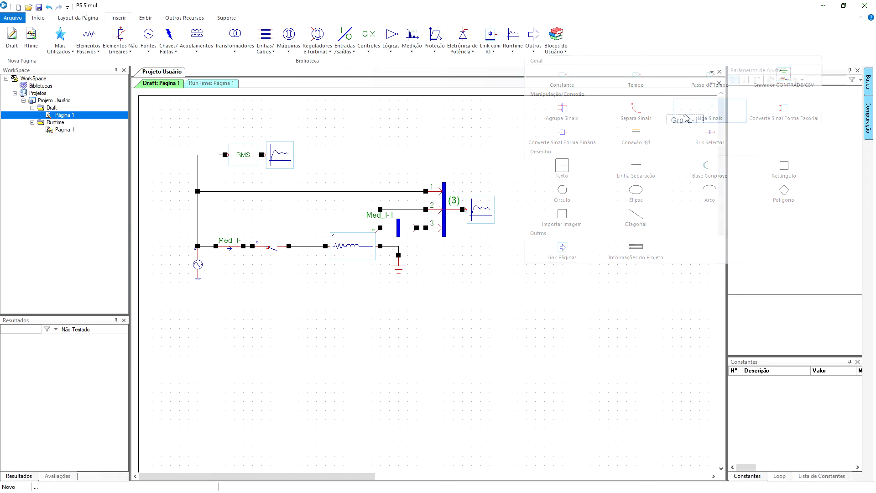
pyautogui.click(389, 158)
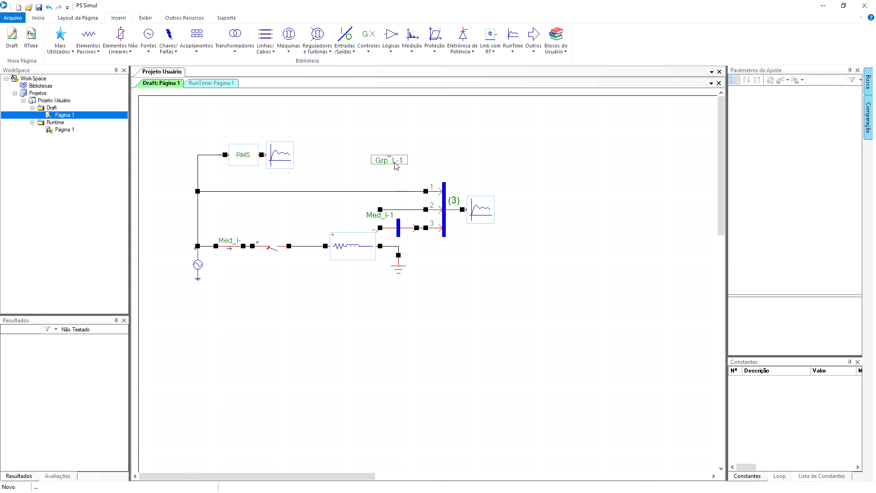
pyautogui.click(401, 164)
pyautogui.click(780, 96)
pyautogui.write('Chave')
pyautogui.press('Return')
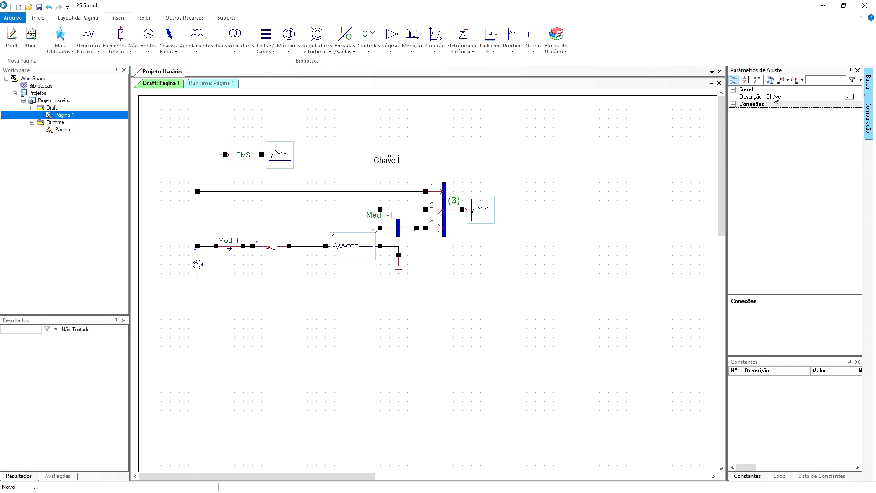
pyautogui.click(774, 99)
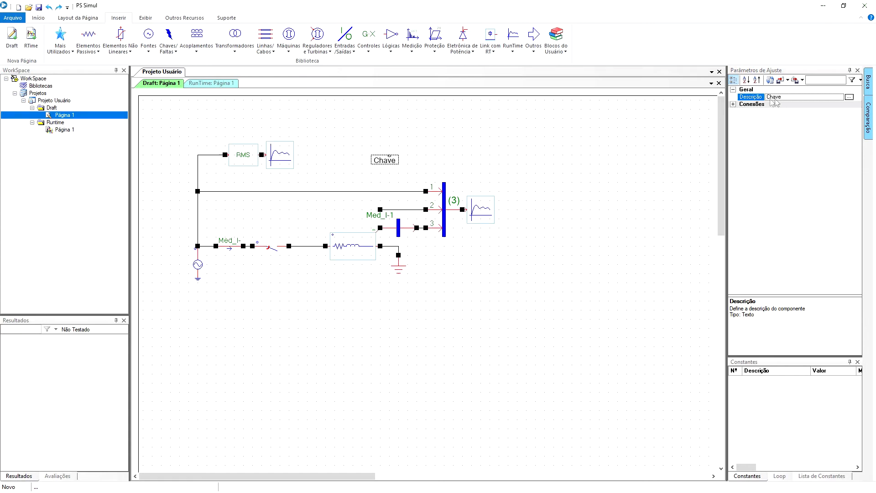
# - Add a Converte Sinal Forma Binária block and a Sinais p/ RunTime plot, connecting them in series with the Chave label
pyautogui.click(535, 49)
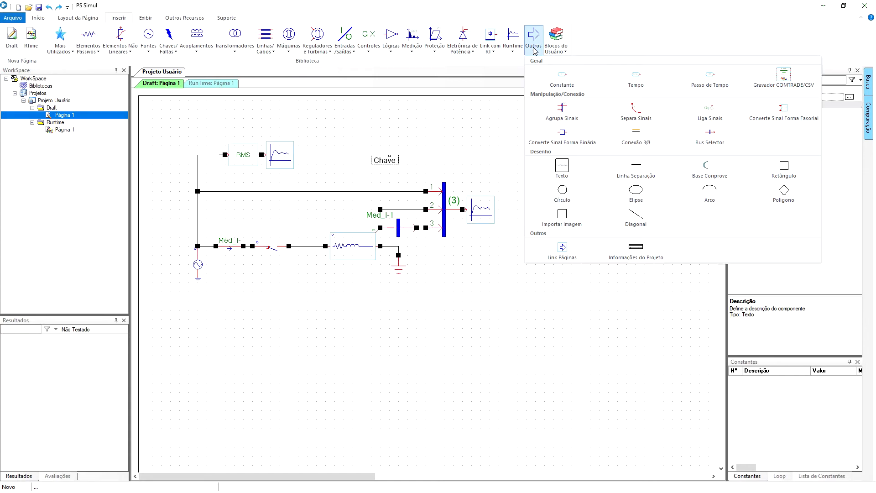
pyautogui.click(562, 132)
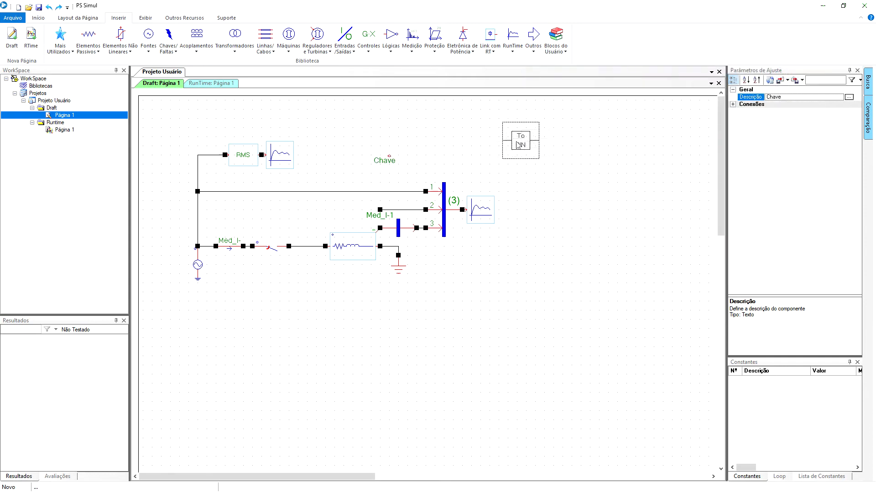
pyautogui.click(426, 156)
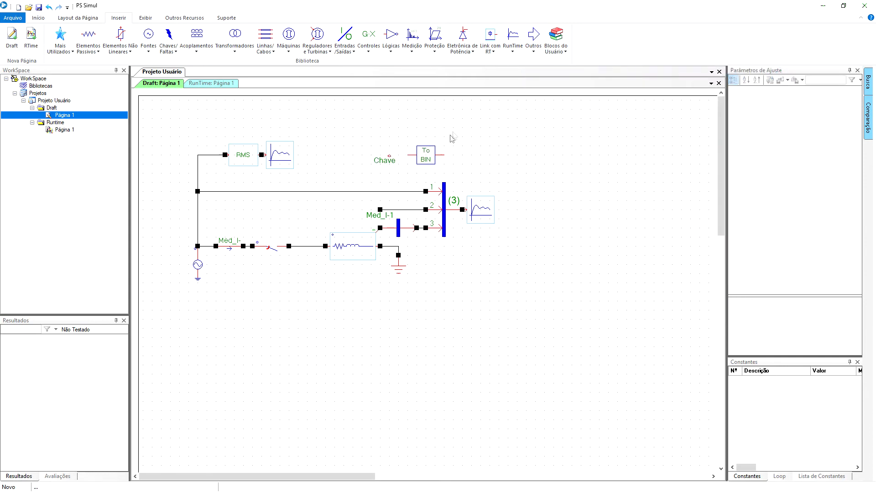
pyautogui.click(491, 37)
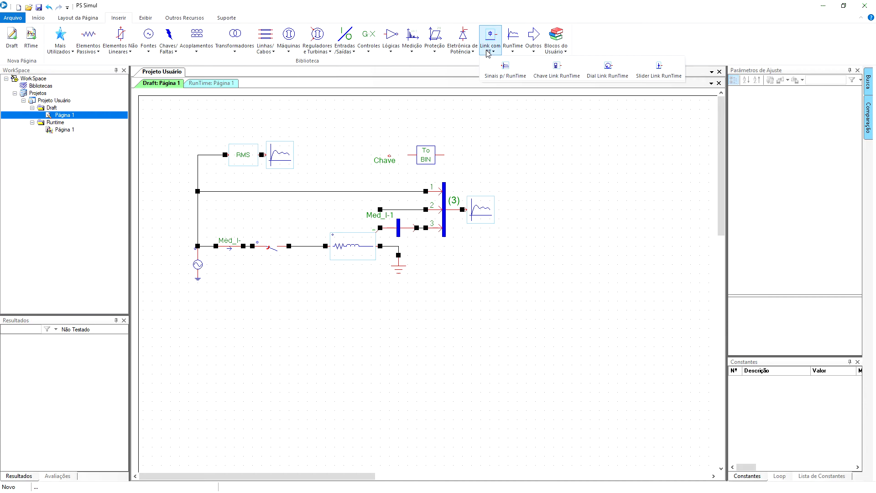
pyautogui.click(490, 77)
pyautogui.click(473, 158)
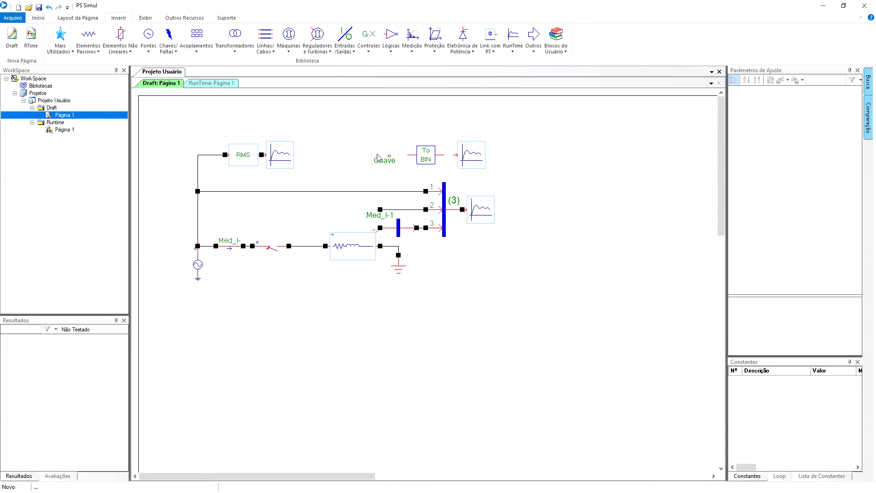
pyautogui.moveTo(448, 160); pyautogui.dragTo(458, 160)
# - Set the description of the binary converter's output plot to Chv and the converter's description to BIN1
pyautogui.click(466, 161)
pyautogui.click(790, 98)
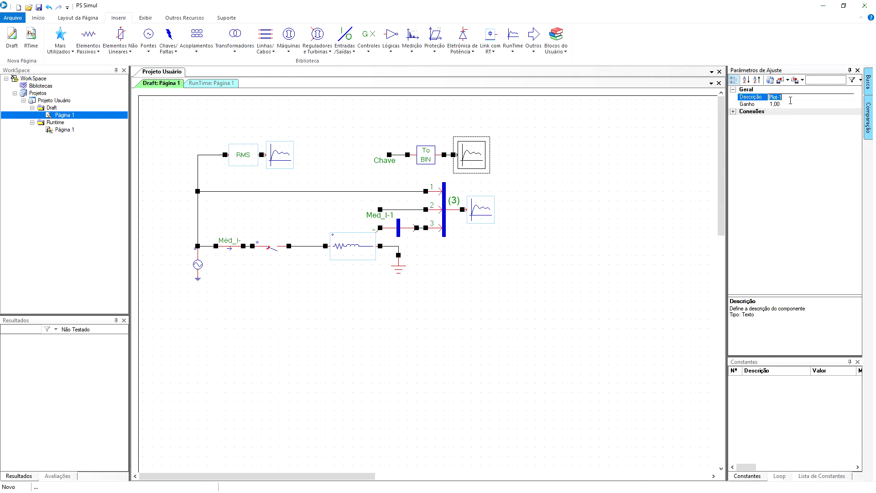
pyautogui.write('Chv')
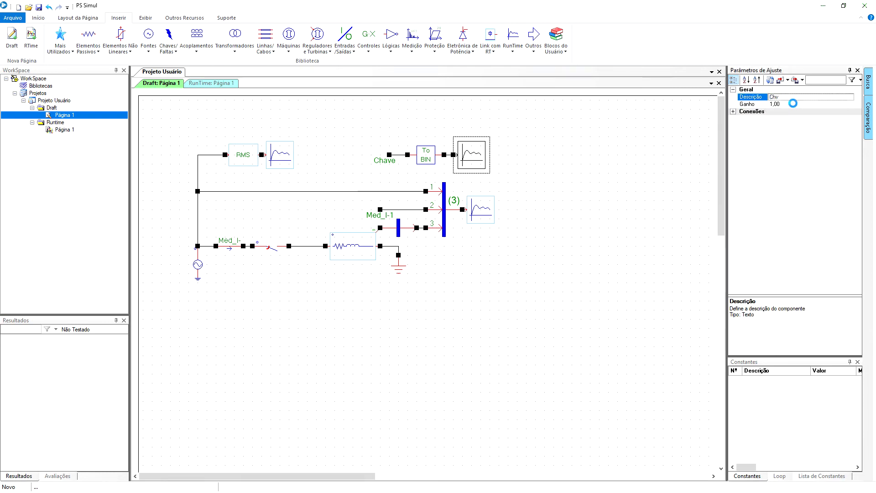
pyautogui.press('Tab')
pyautogui.click(429, 160)
pyautogui.click(802, 97)
pyautogui.press('BackSpace')
pyautogui.write('BIN1')
pyautogui.press('Tab')
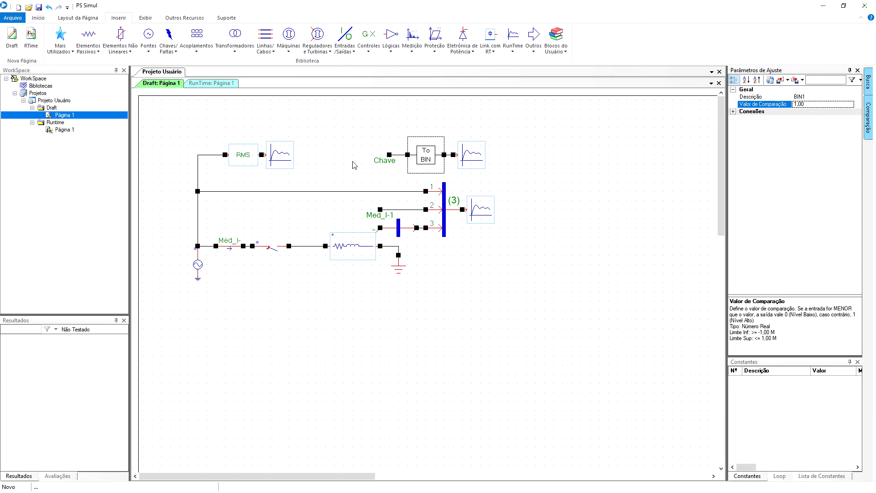
# - Delete the existing graph from the RunTime page
pyautogui.click(225, 83)
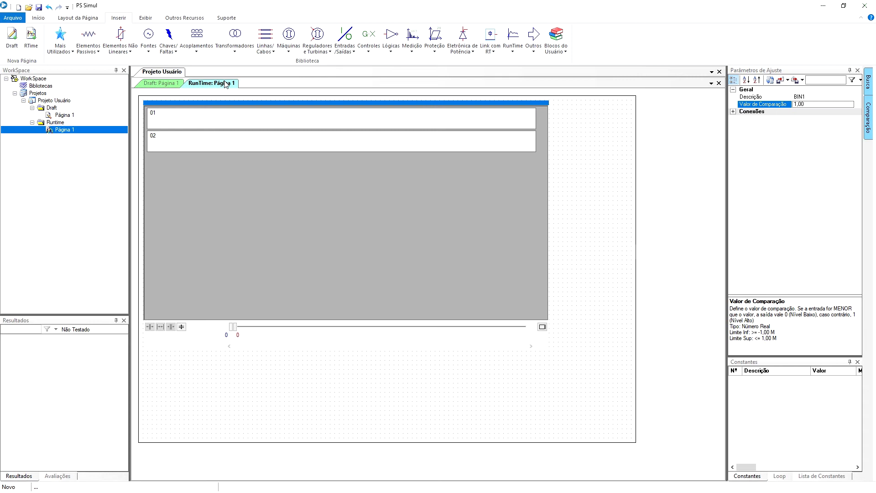
pyautogui.rightClick(411, 209)
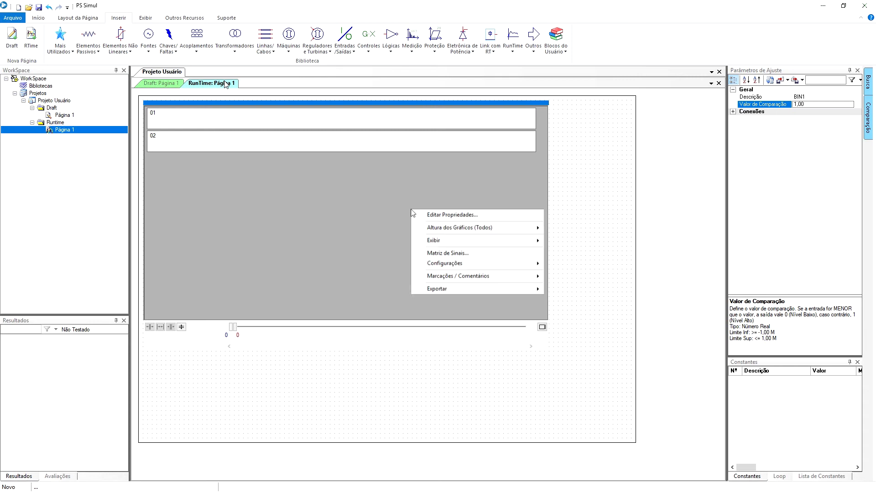
pyautogui.moveTo(450, 241)
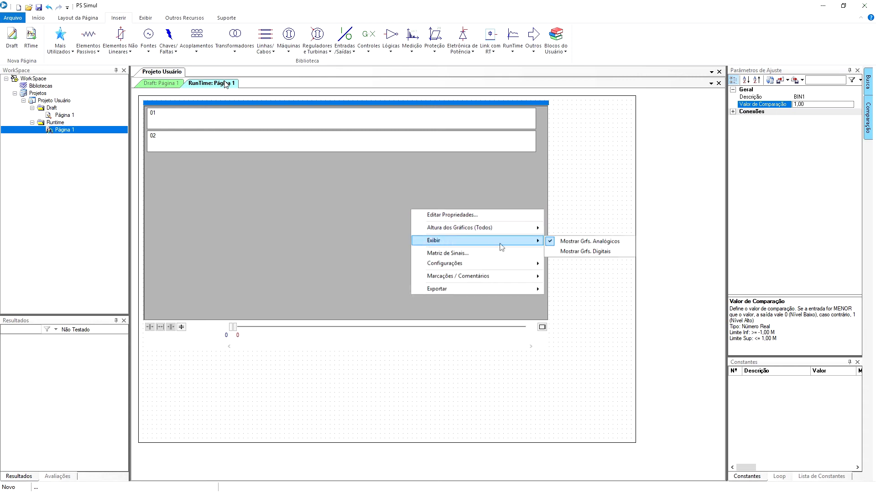
pyautogui.click(580, 255)
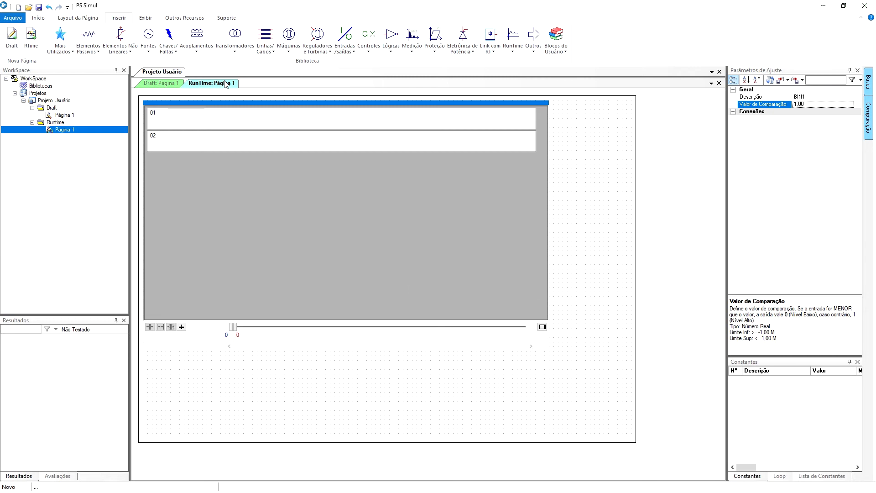
pyautogui.click(250, 107)
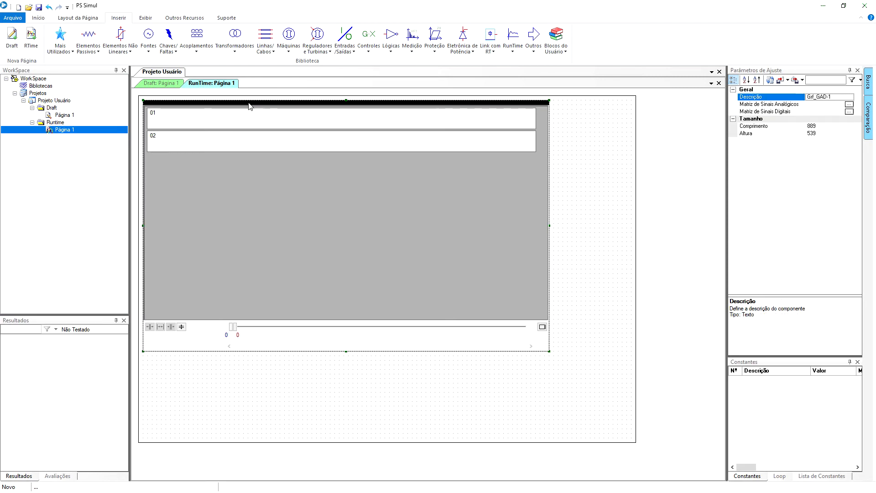
pyautogui.press('Delete')
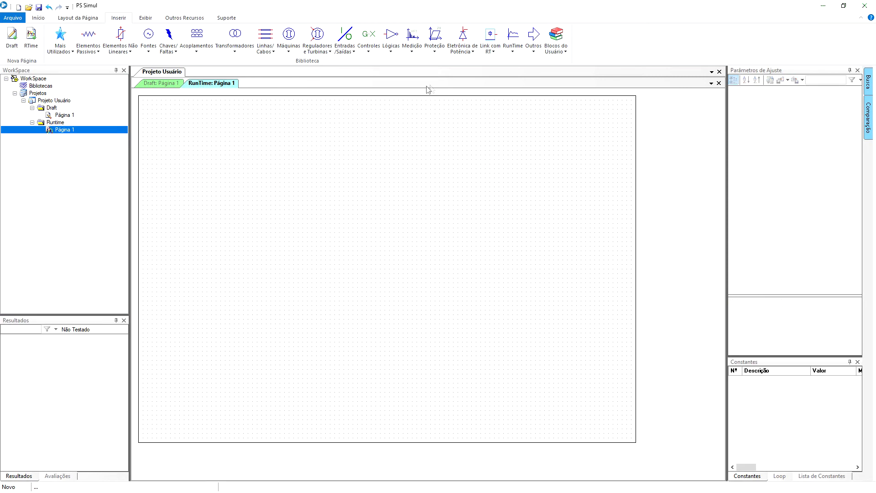
# - Place a Grf Analógico/Digital graph in the upper-left area of the RunTime page
pyautogui.click(512, 49)
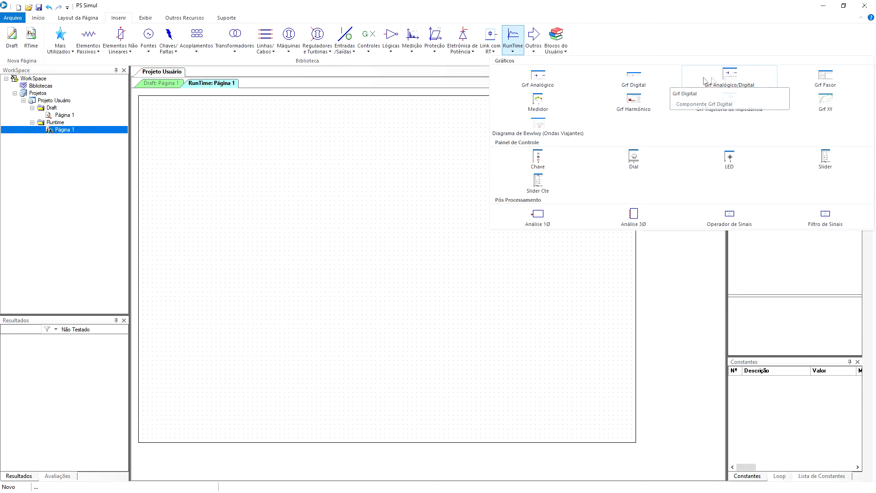
pyautogui.click(726, 76)
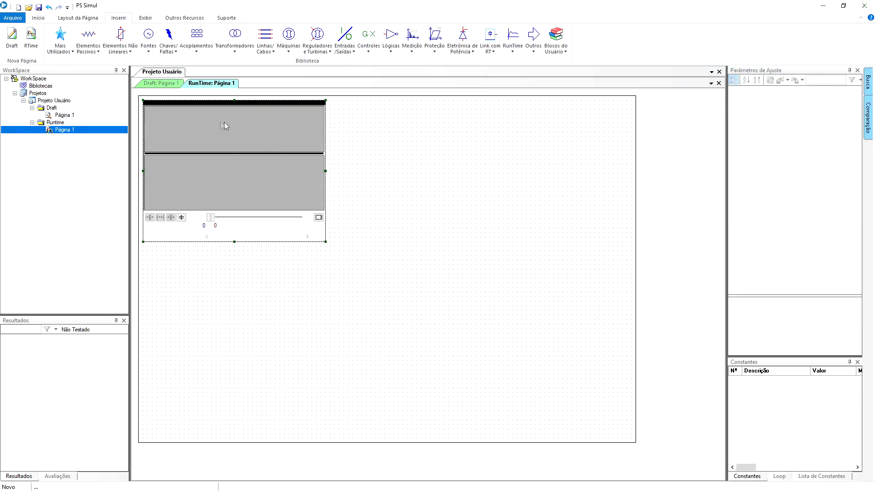
pyautogui.click(216, 123)
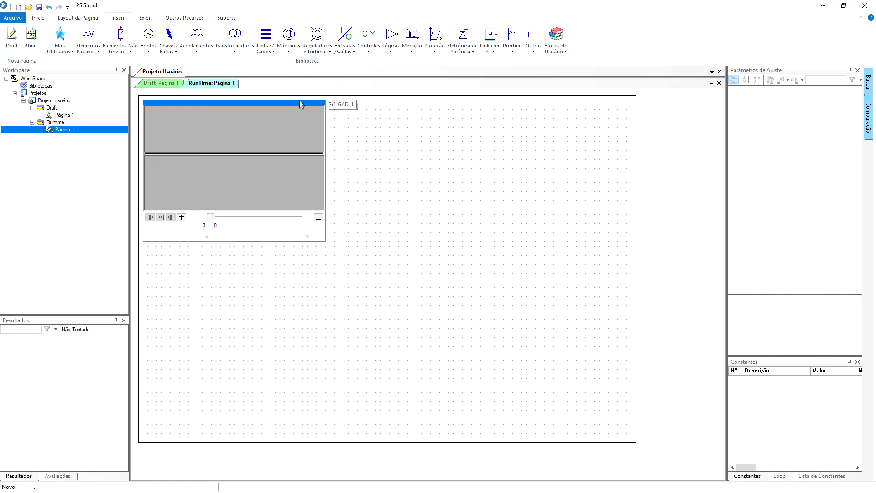
# - Open the new graph's analog signal matrix, add two graph columns, and expand the Sinais1 and TensãoRMS groups
pyautogui.rightClick(290, 119)
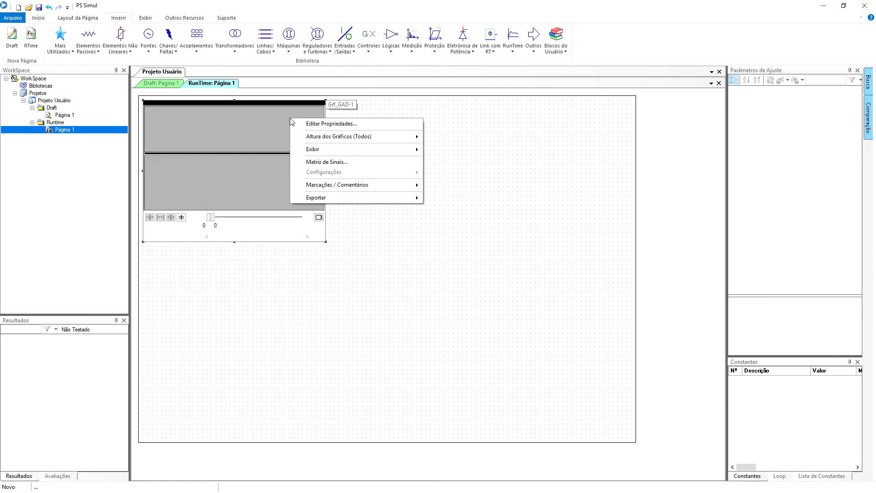
pyautogui.click(324, 163)
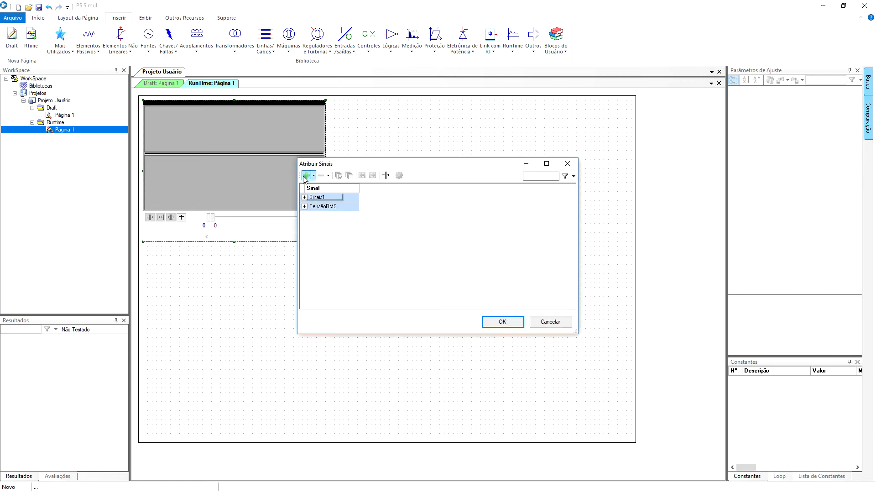
pyautogui.click(305, 176)
pyautogui.click(305, 176)
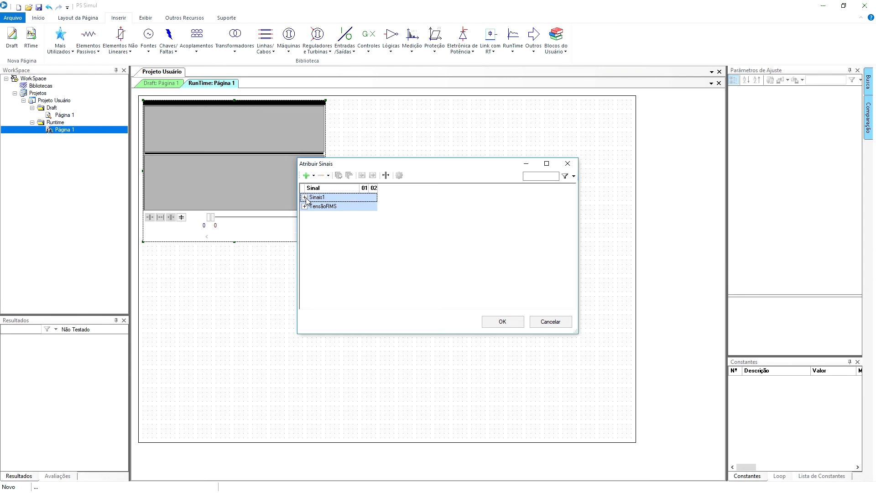
pyautogui.click(304, 197)
pyautogui.click(305, 243)
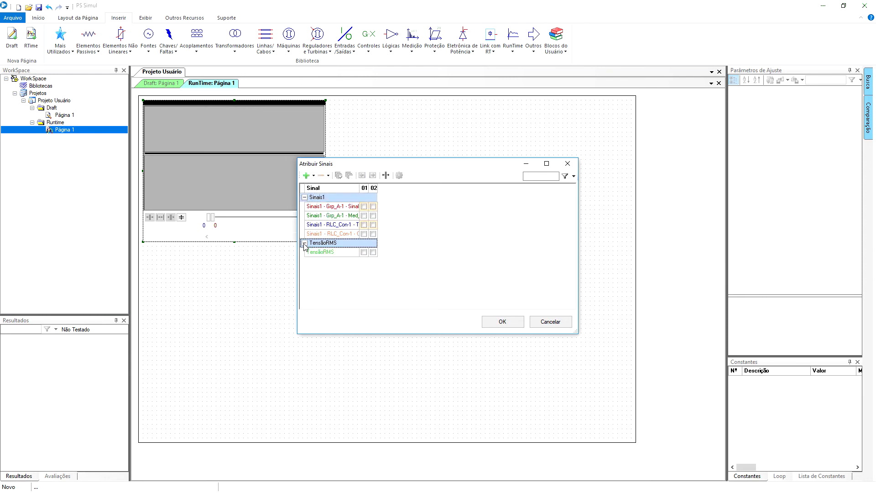
# - Assign TensãoRMS, RLC_Con-1 - Tensão and Grp_A-1 - Sinal 1 to analog graph 01, and Grp_A-1 - Med_I-1 to graph 02
pyautogui.click(364, 251)
pyautogui.moveTo(369, 195); pyautogui.dragTo(382, 195)
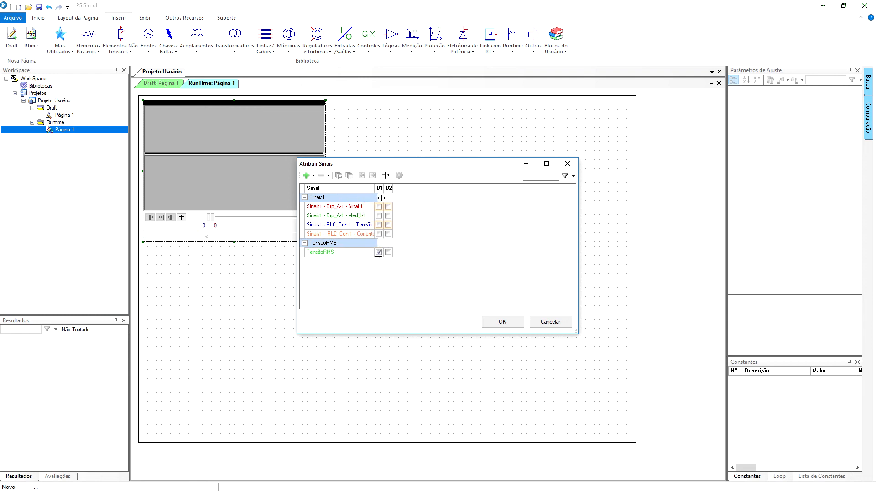
pyautogui.click(379, 225)
pyautogui.click(380, 206)
pyautogui.click(388, 215)
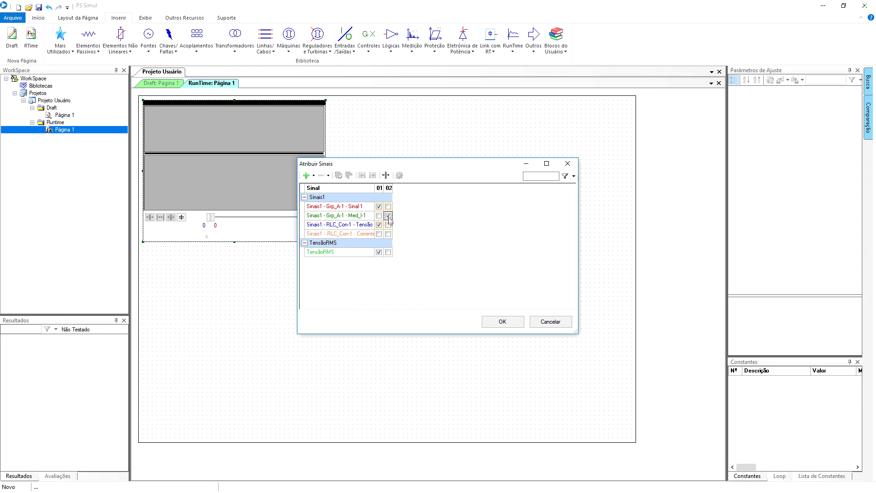
pyautogui.click(502, 322)
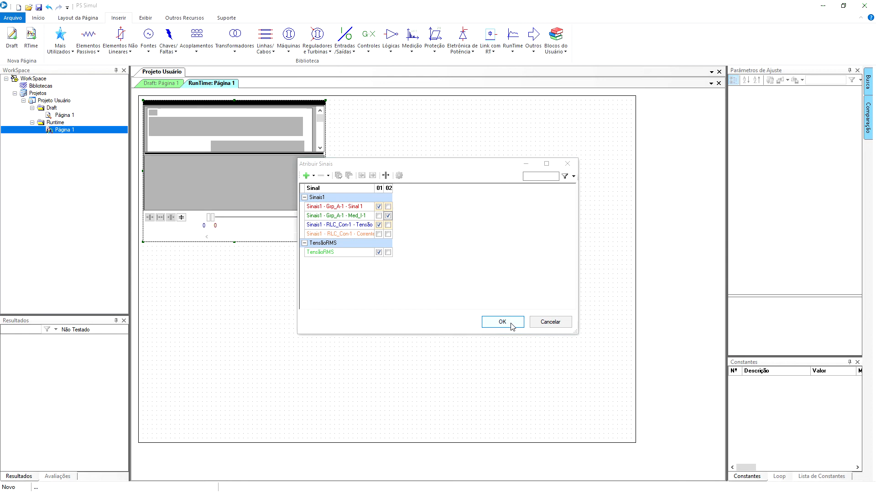
# - Add one digital graph in the digital signal matrix and assign the Chv - BIN1 signal to it
pyautogui.rightClick(245, 188)
pyautogui.click(282, 223)
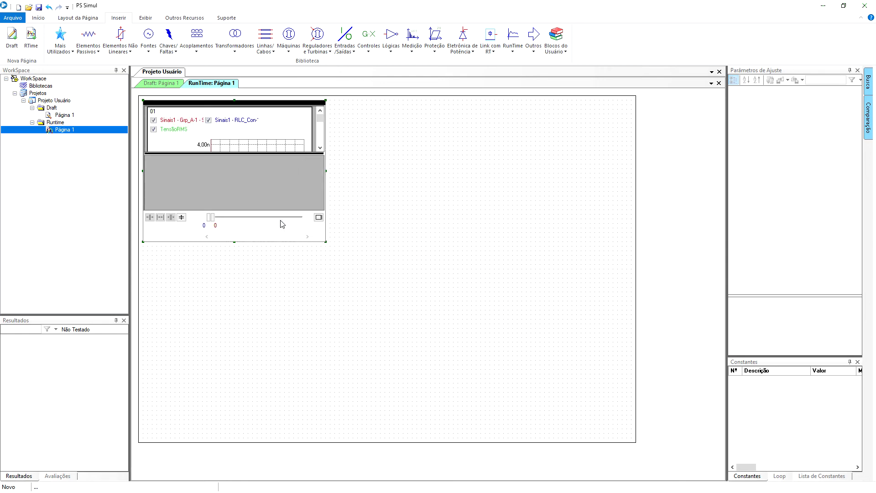
pyautogui.click(304, 197)
pyautogui.click(306, 176)
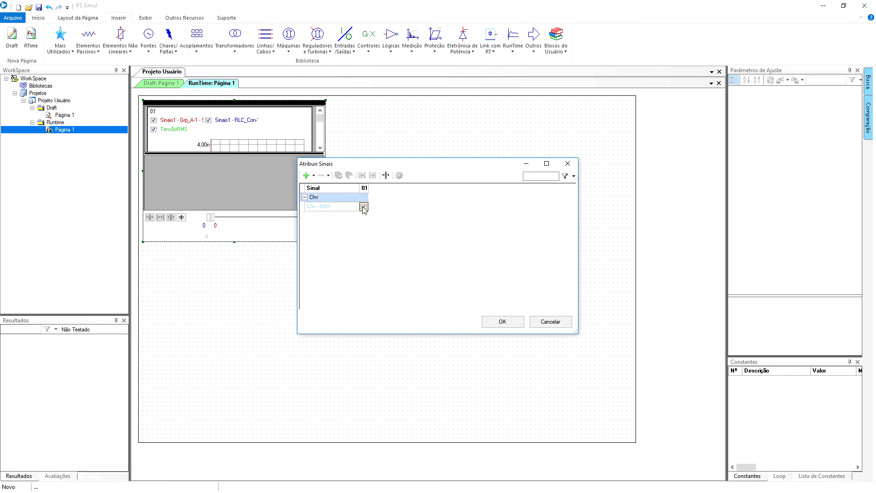
pyautogui.click(501, 323)
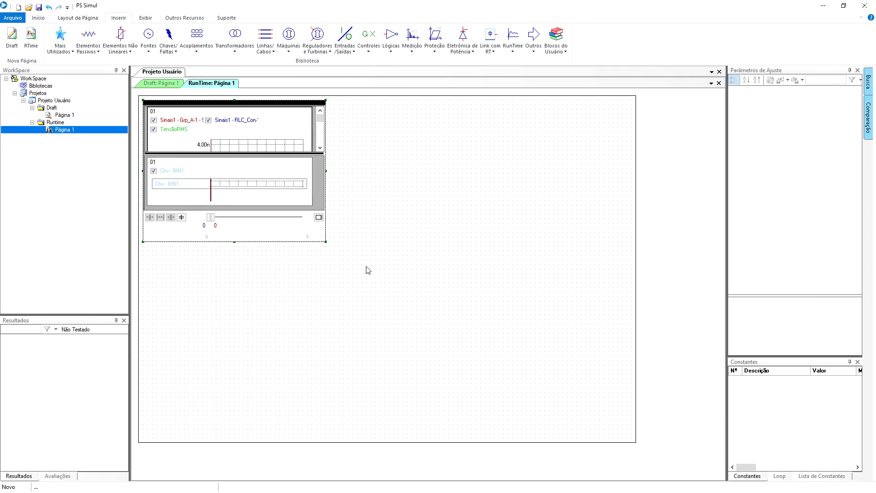
# - Enlarge the graph component to about 699 by 699 and lower its divider so both analog graphs fit fully
pyautogui.moveTo(330, 245); pyautogui.dragTo(463, 425)
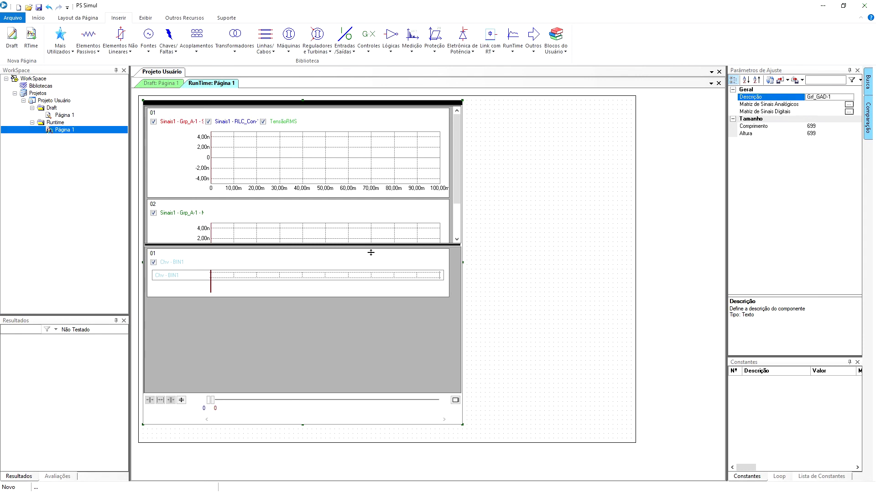
pyautogui.moveTo(370, 252); pyautogui.dragTo(382, 314)
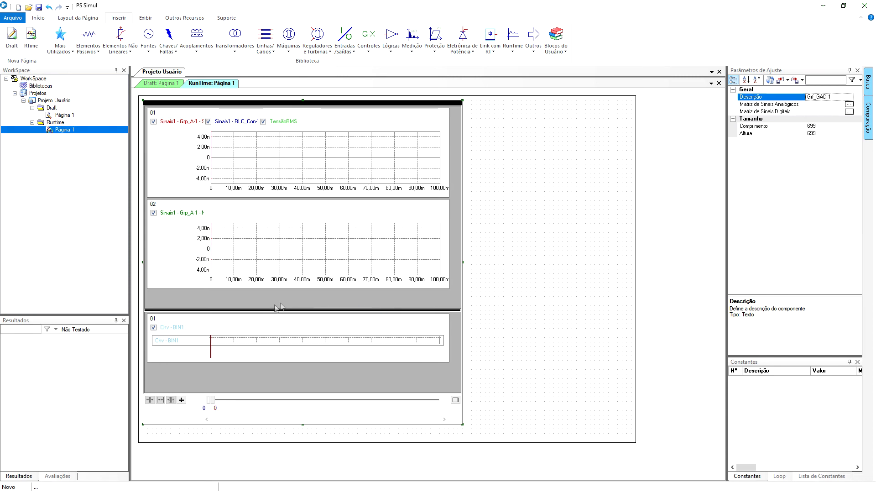
# - Change the line color of the Chv - BIN1 digital signal to dark red
pyautogui.click(172, 328)
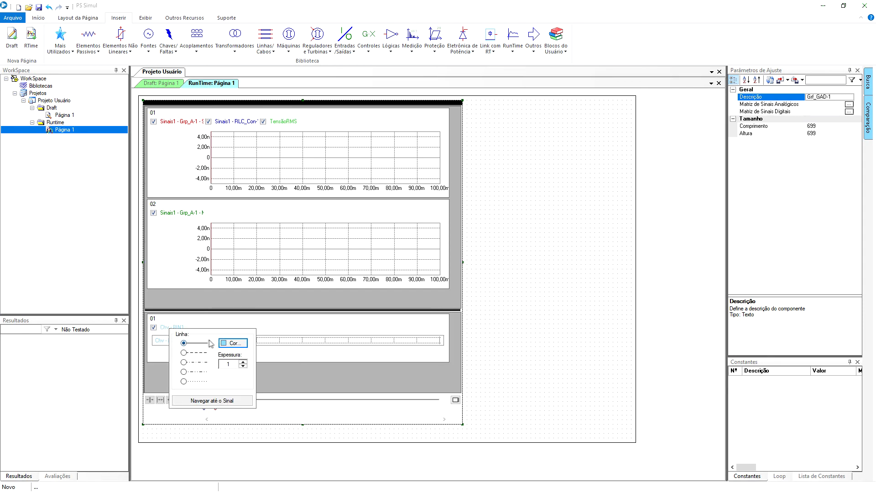
pyautogui.click(233, 343)
pyautogui.click(395, 151)
pyautogui.click(404, 254)
pyautogui.click(313, 328)
pyautogui.click(313, 326)
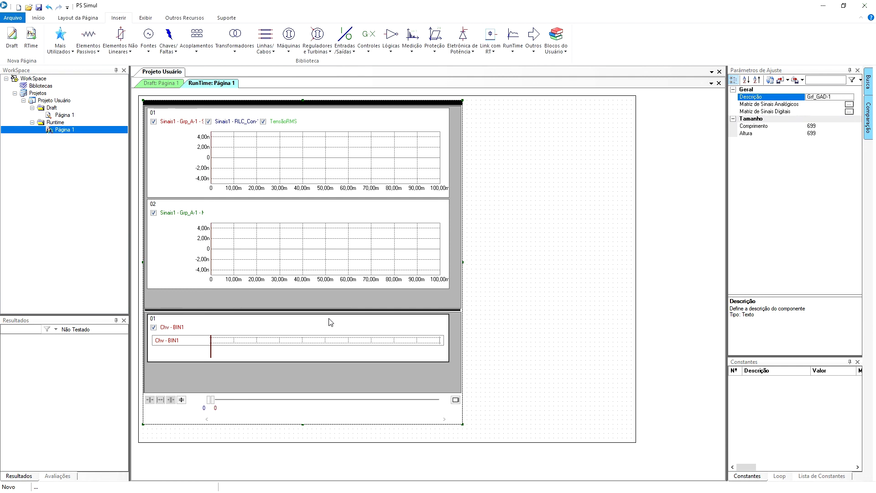
pyautogui.press('Escape')
# - Set the digital graph's plot area height to 40 pixels in its configuration
pyautogui.rightClick(287, 355)
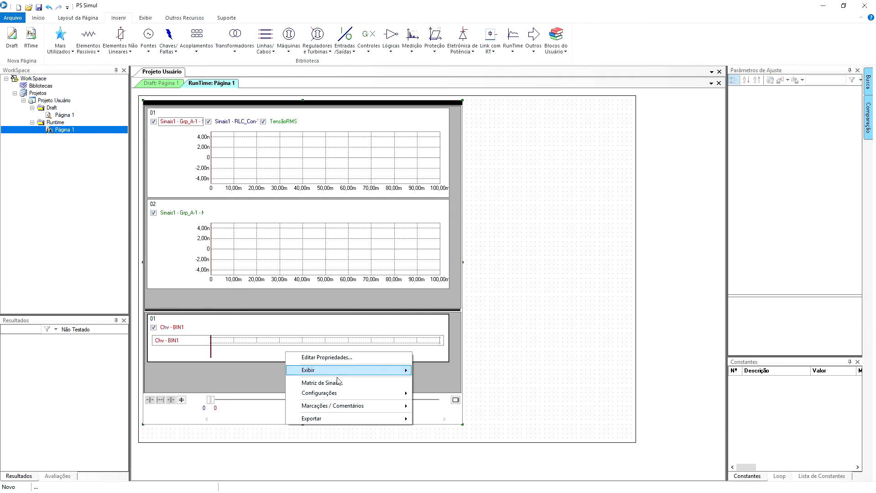
pyautogui.moveTo(397, 393)
pyautogui.click(446, 405)
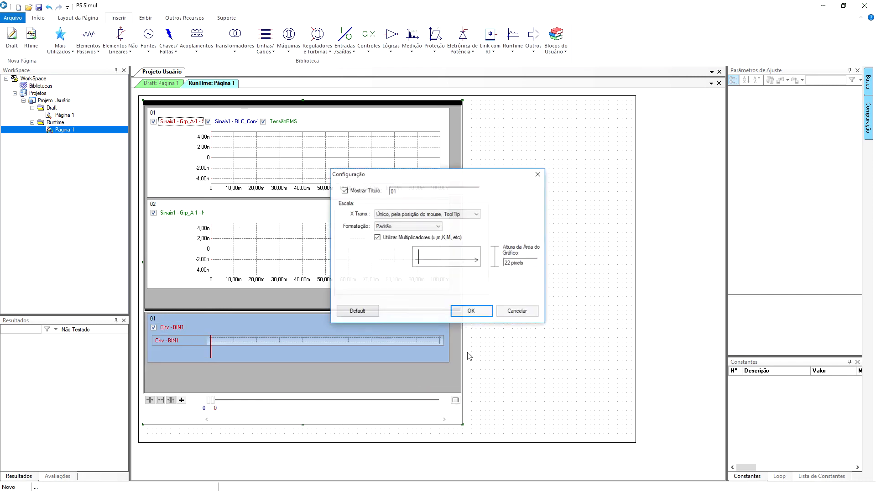
pyautogui.doubleClick(513, 266)
pyautogui.write('45')
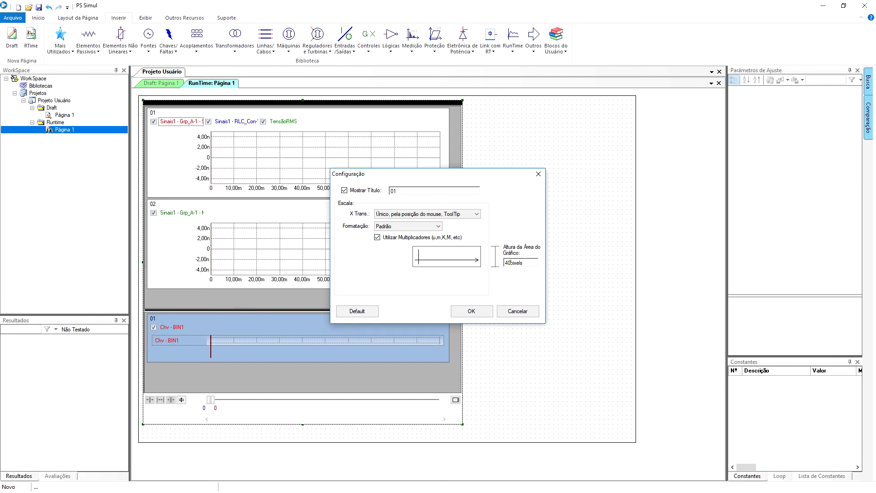
pyautogui.click(484, 310)
pyautogui.click(485, 314)
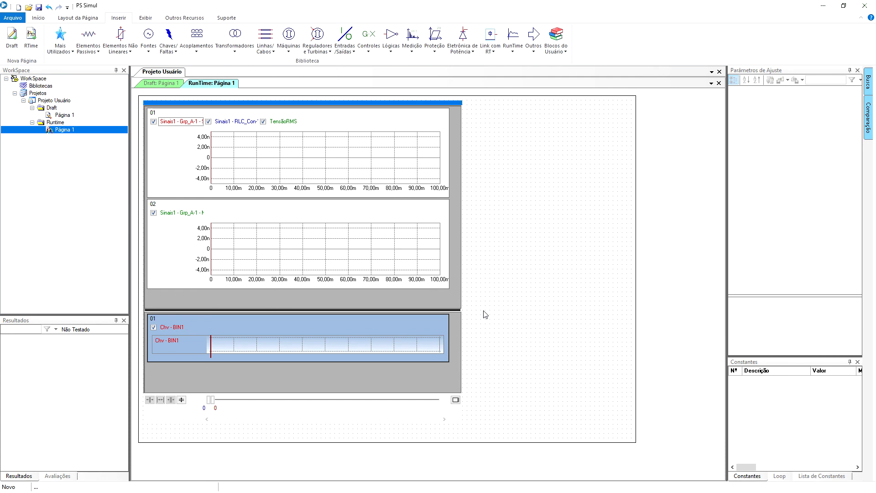
# - Run the simulation and place the graph's time cursor at 0,00205, where the switch signal changes state
pyautogui.click(39, 18)
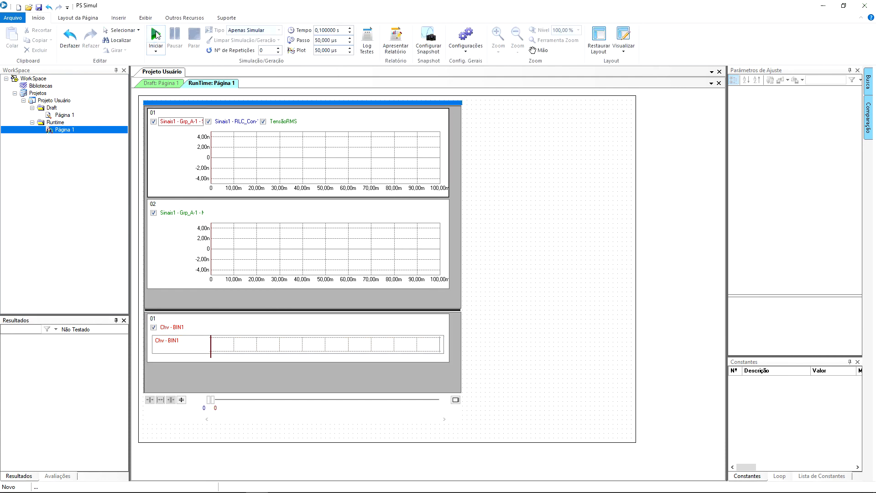
pyautogui.click(155, 31)
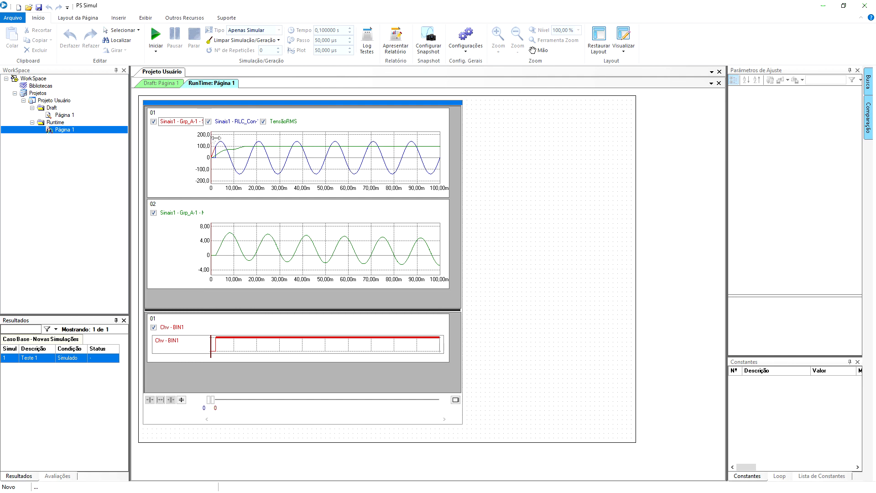
pyautogui.moveTo(213, 137); pyautogui.dragTo(223, 178)
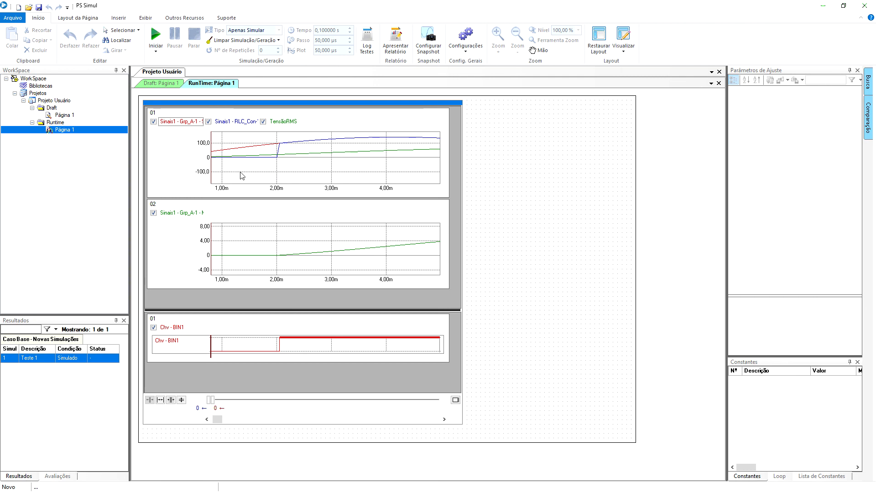
pyautogui.moveTo(210, 400); pyautogui.dragTo(281, 400)
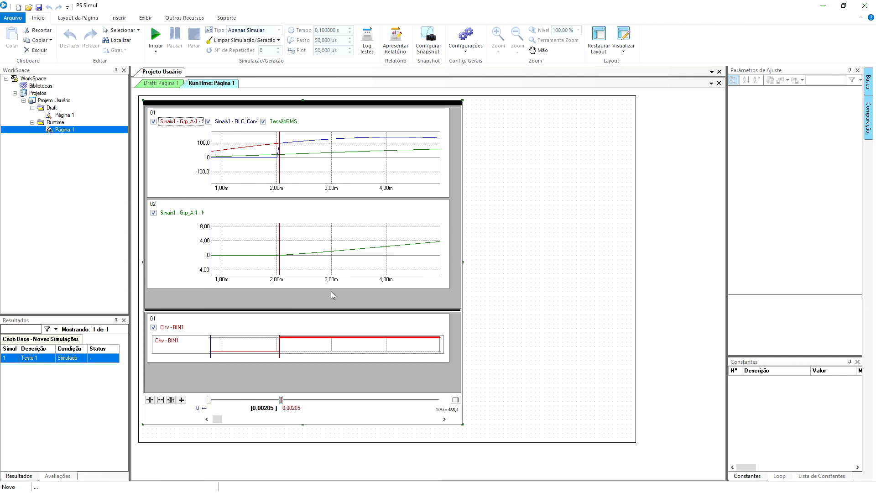